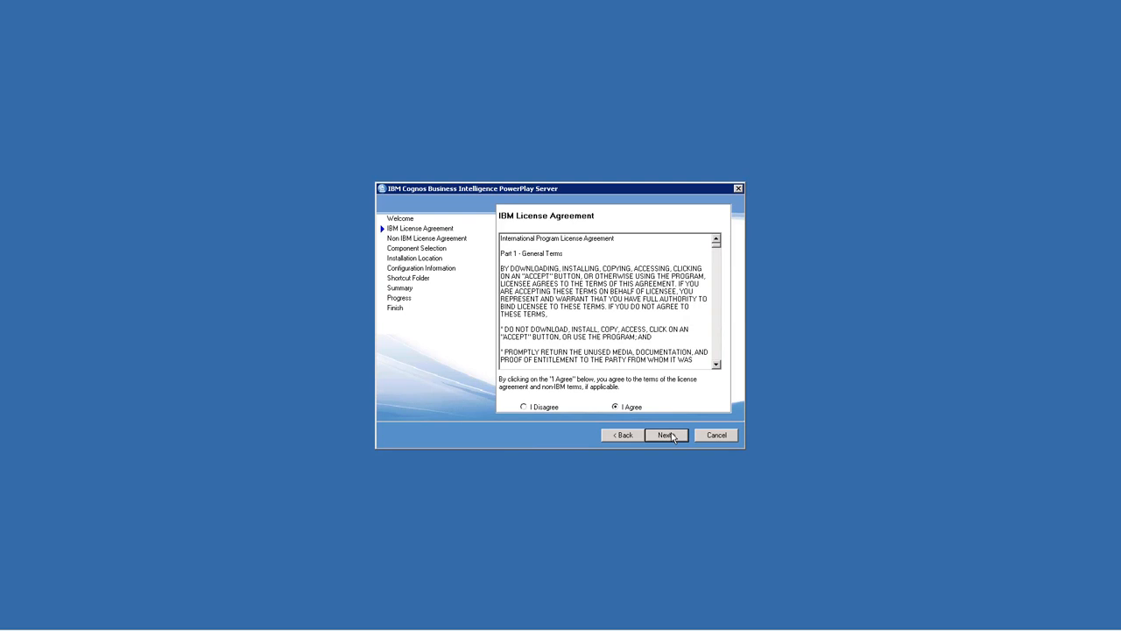
# Proceed past the accepted IBM license agreement and exclude Content Manager from the PowerPlay Server components to install.
pyautogui.click(668, 435)
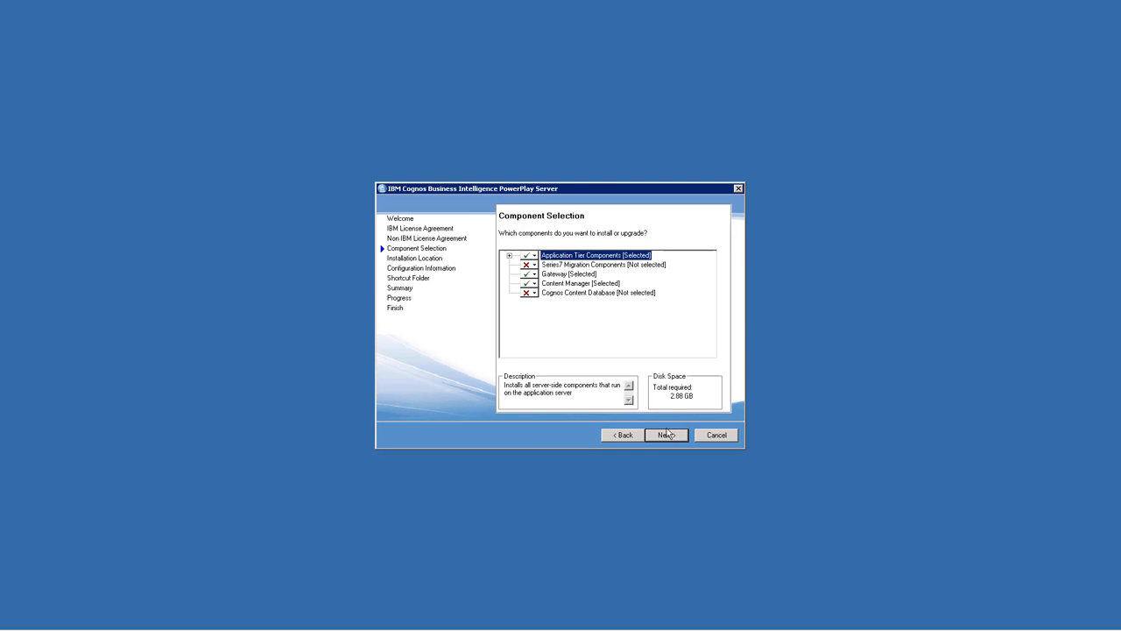
pyautogui.click(529, 283)
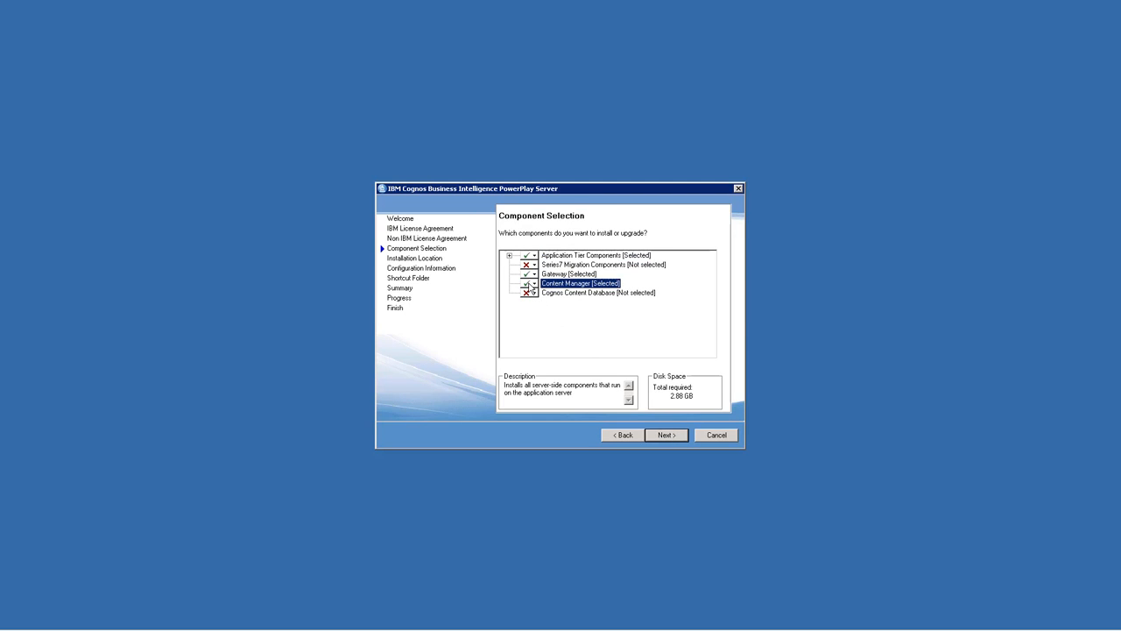
pyautogui.click(665, 436)
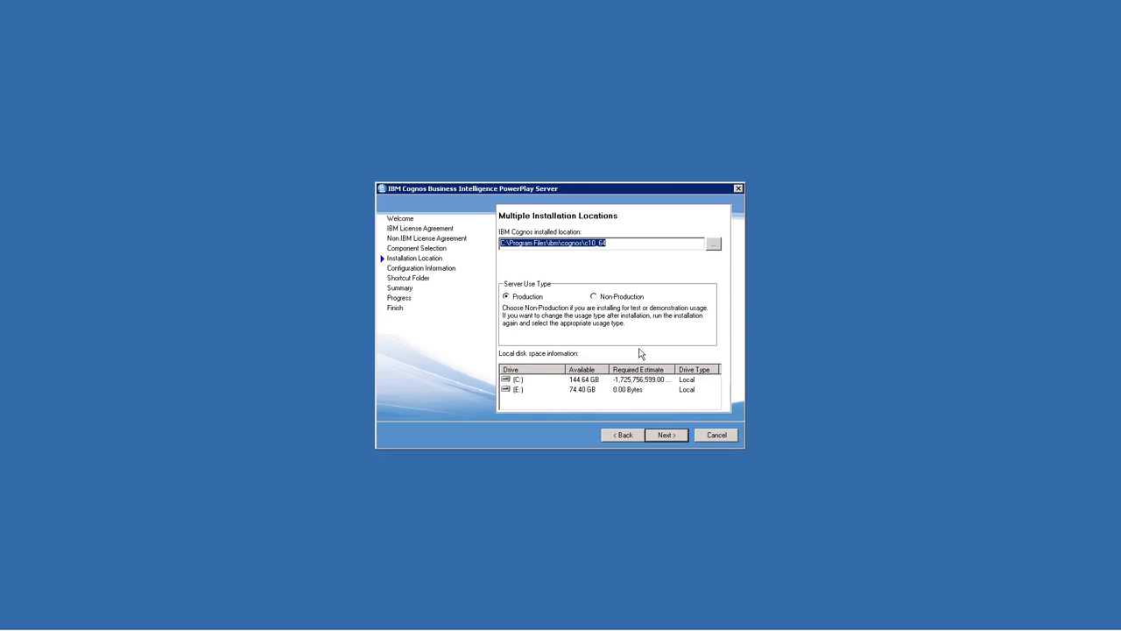
# Set the installation location to C:\IBM\Cognos\CognosAnalytics-PPES and agree to create that directory.
pyautogui.moveTo(618, 246); pyautogui.dragTo(457, 241)
pyautogui.write('C:\\IBM\\Cognos\\CognosAnalytics-PPES')
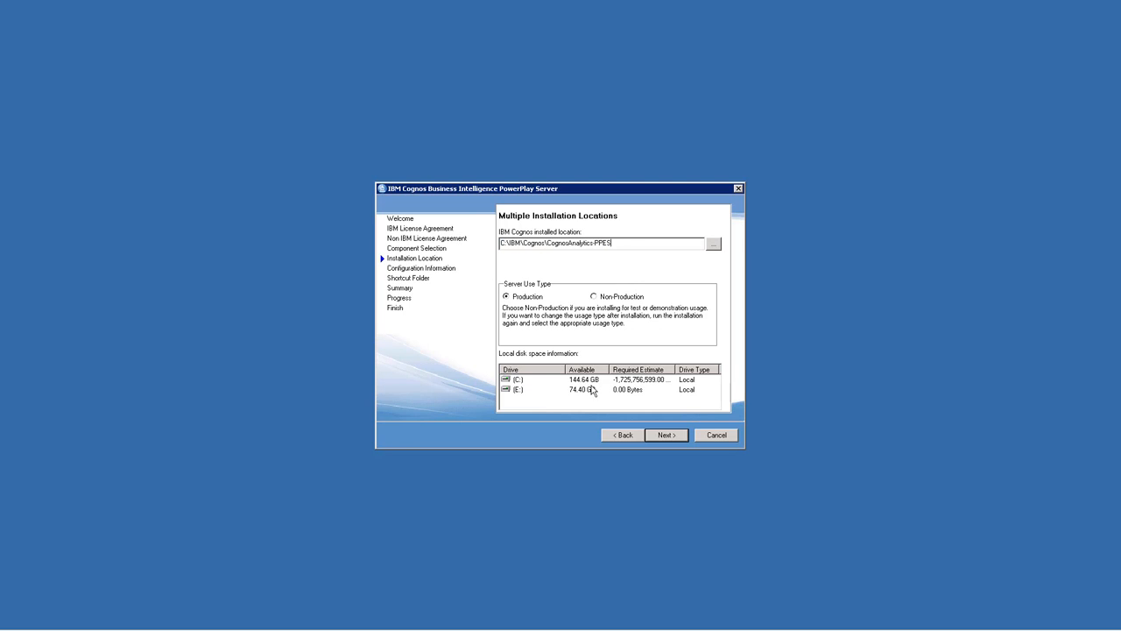
pyautogui.click(659, 435)
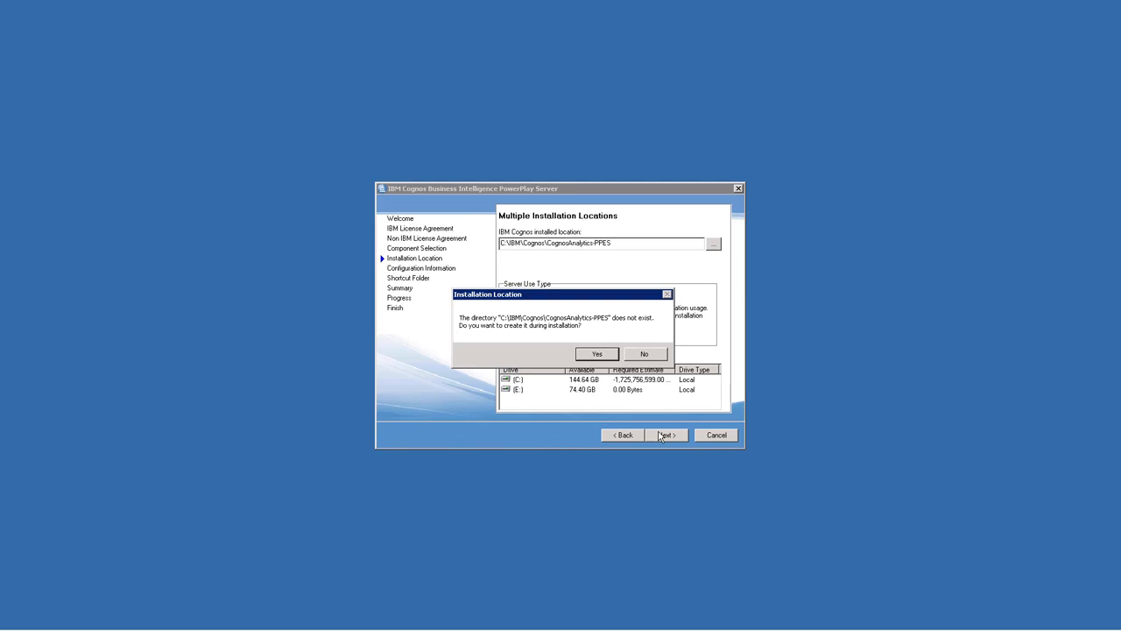
pyautogui.click(596, 353)
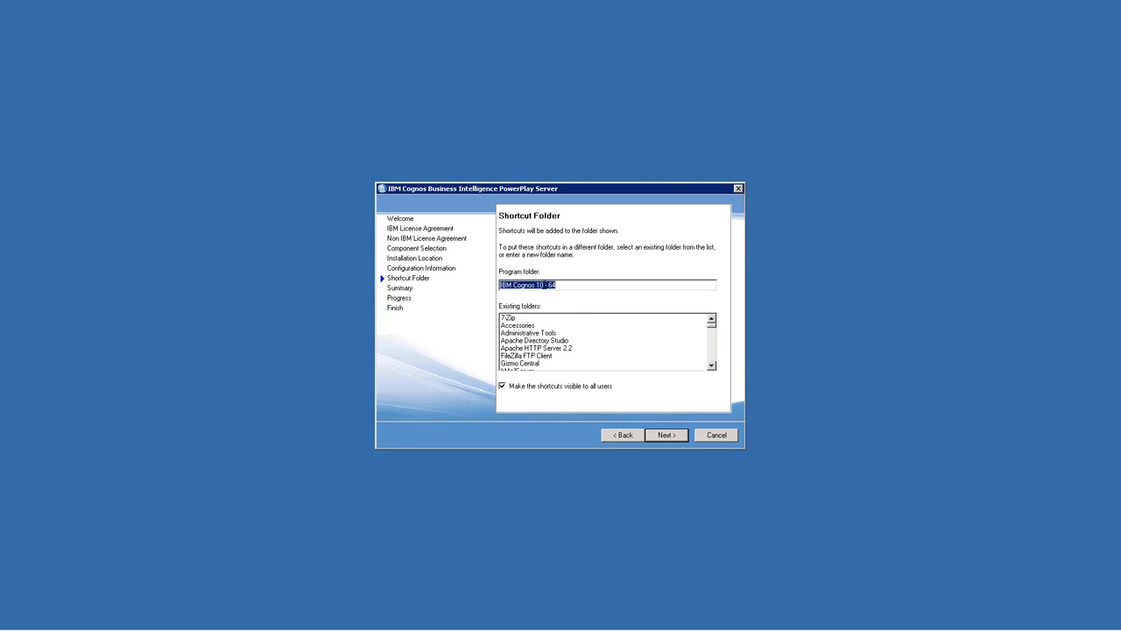
# Name the program folder for the shortcuts IBM Cognos Analytics PPES.
pyautogui.moveTo(536, 284); pyautogui.dragTo(610, 298)
pyautogui.write('Analytics PPES')
pyautogui.click(670, 435)
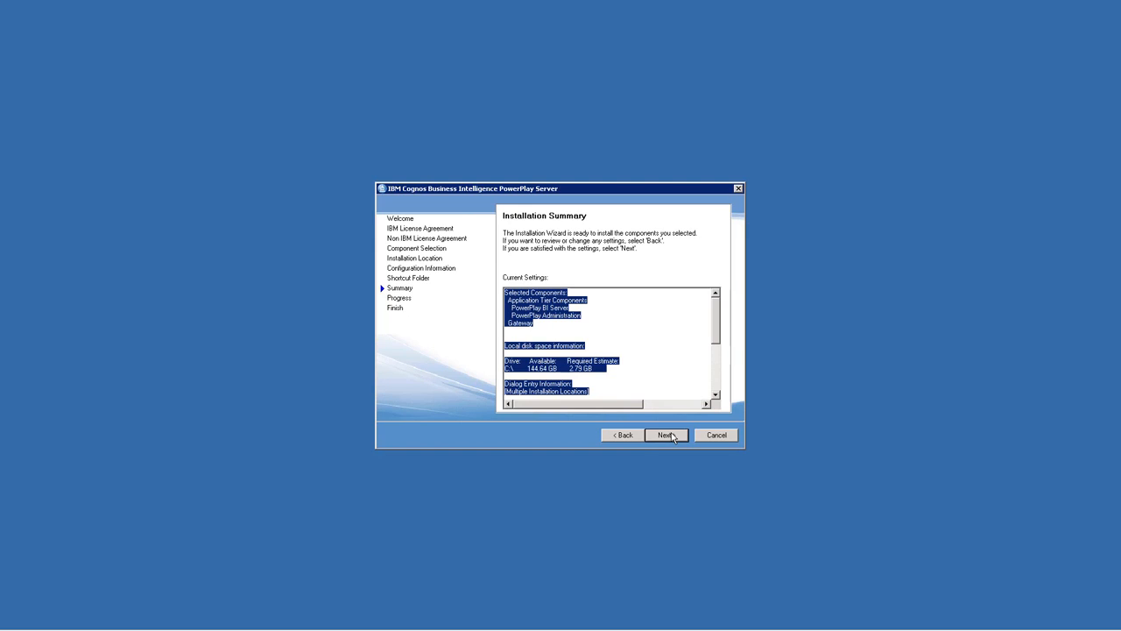
# Install the selected PowerPlay Server components and finish the wizard without starting IBM Cognos Configuration.
pyautogui.click(666, 435)
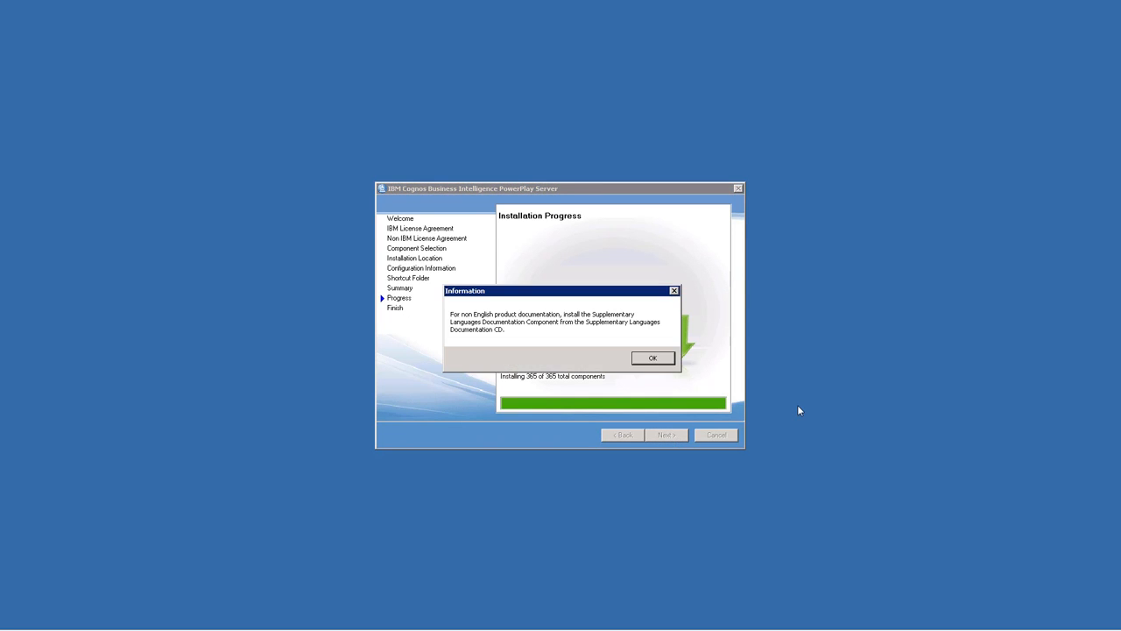
pyautogui.click(653, 361)
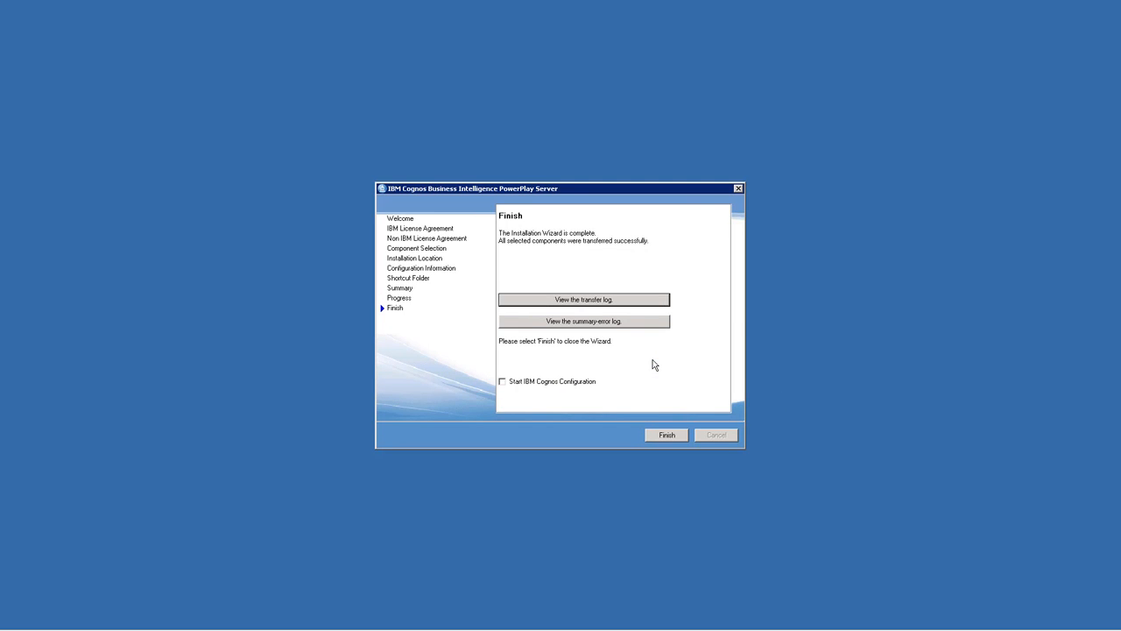
pyautogui.click(663, 434)
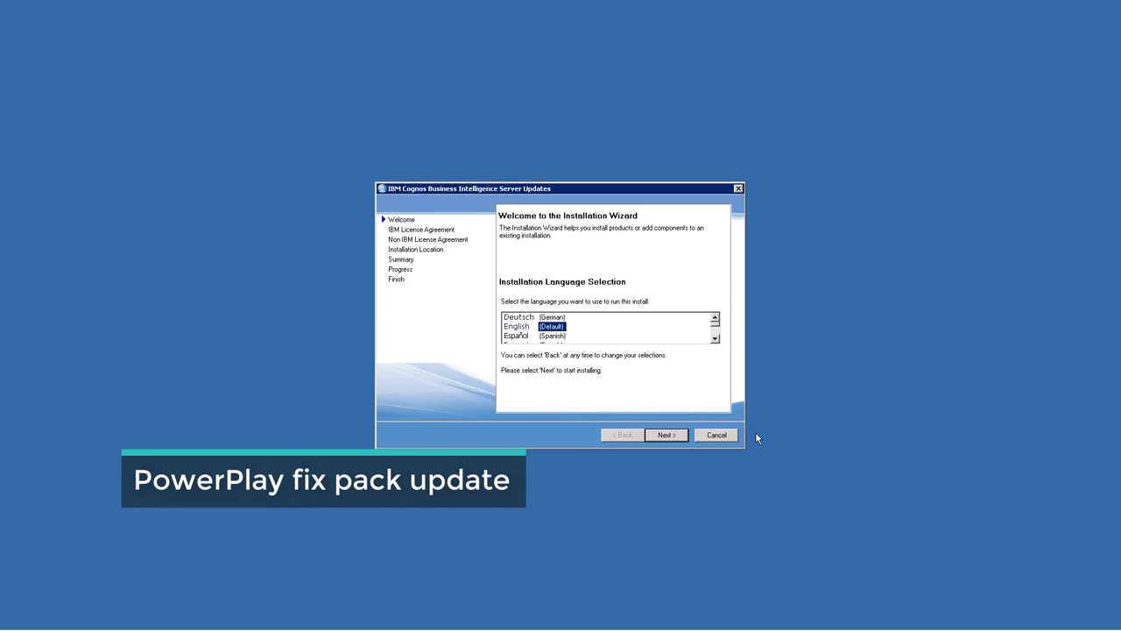
# Begin the Business Intelligence Server Updates installation in English and accept the IBM license agreement.
pyautogui.click(667, 435)
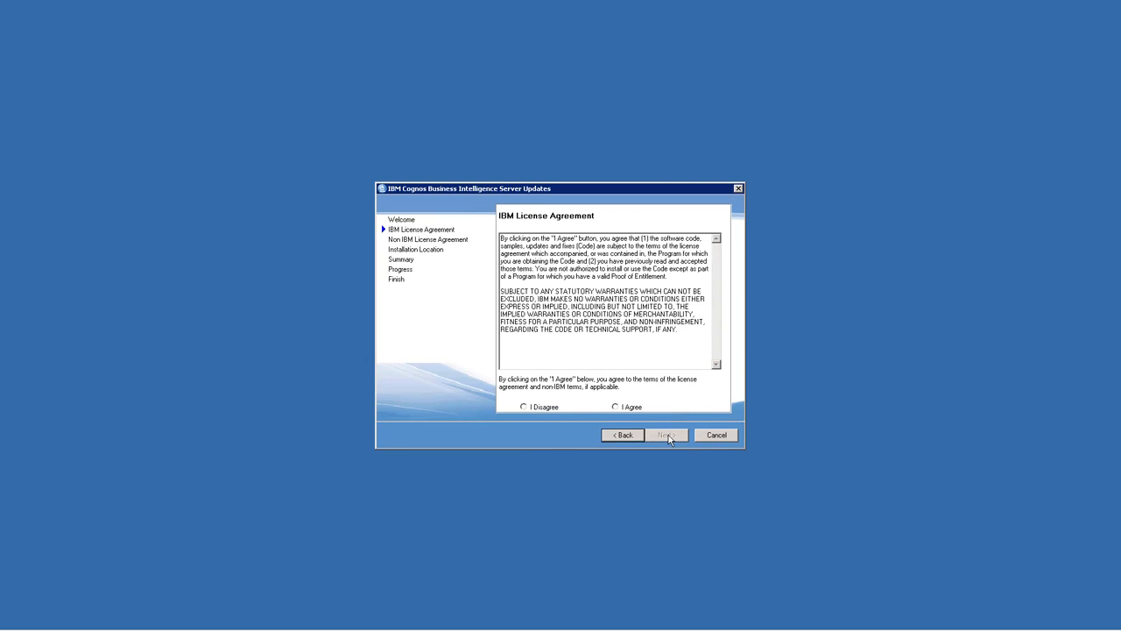
pyautogui.click(629, 409)
pyautogui.click(665, 435)
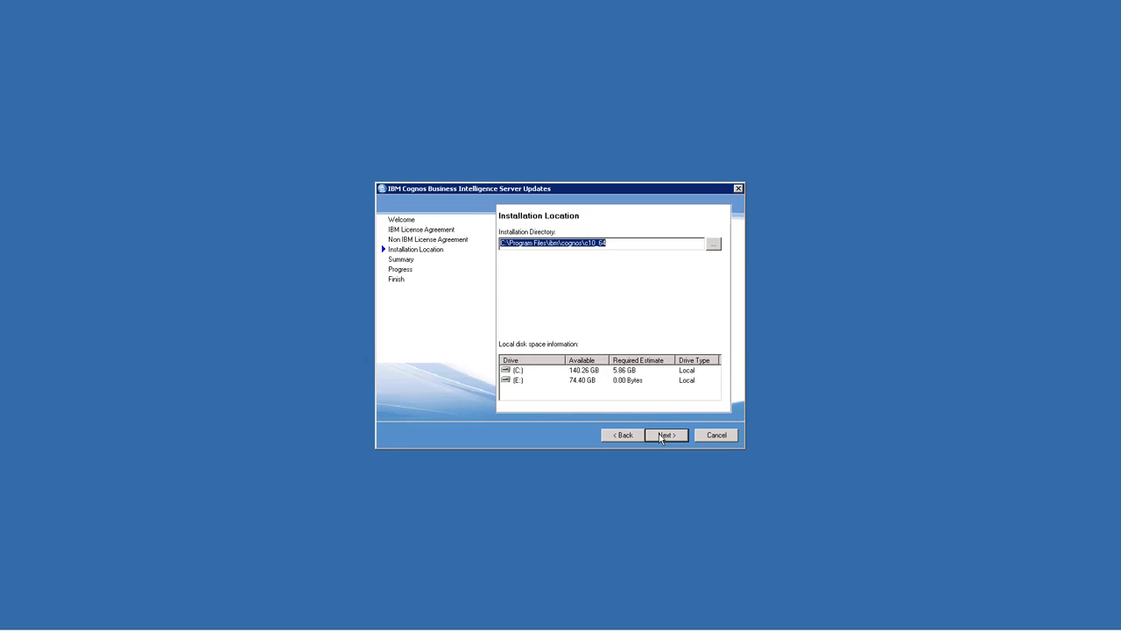
# Install the server updates into C:\IBM\Cognos\CognosAnalytics-PPES and close the wizard.
pyautogui.write('C:\\IBM\\Cognos\\CognosAnalytics-PPES')
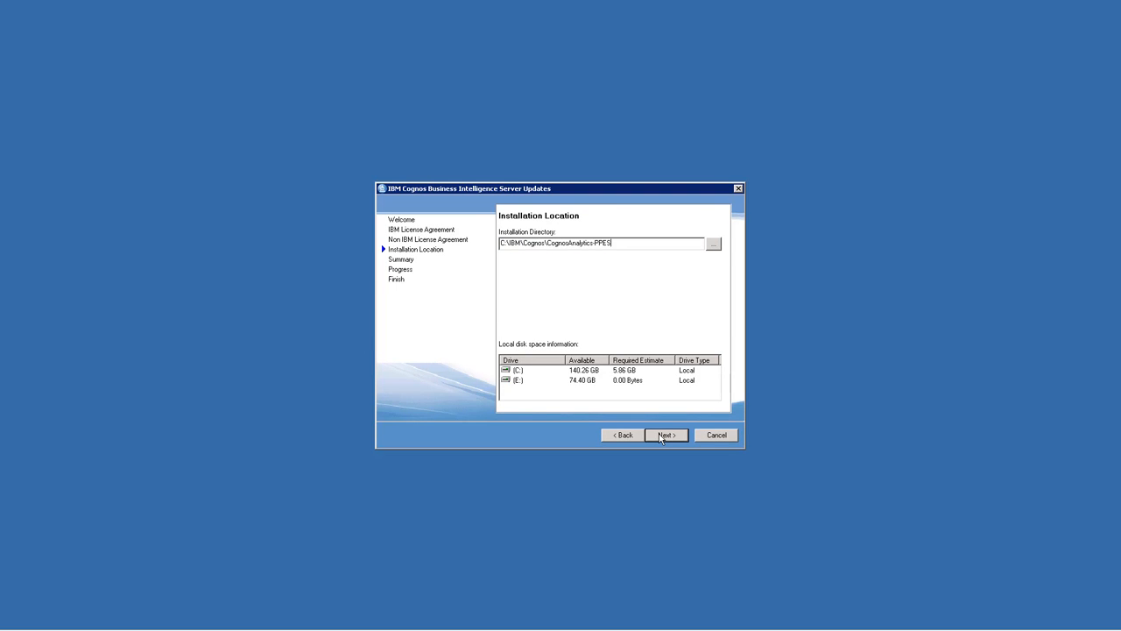
pyautogui.click(664, 435)
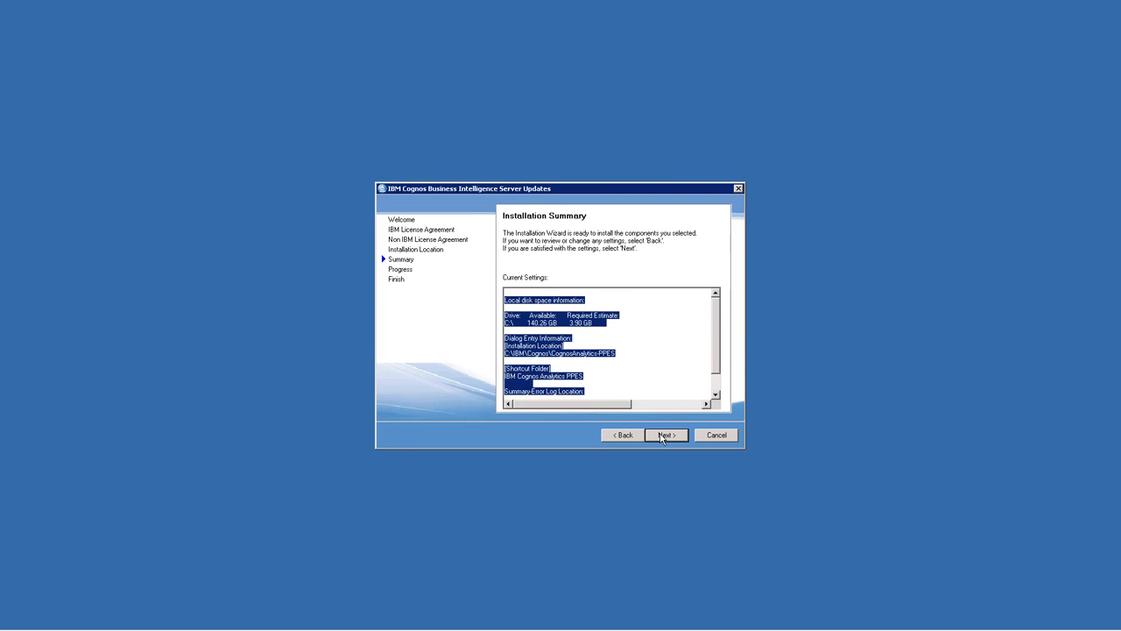
pyautogui.click(665, 435)
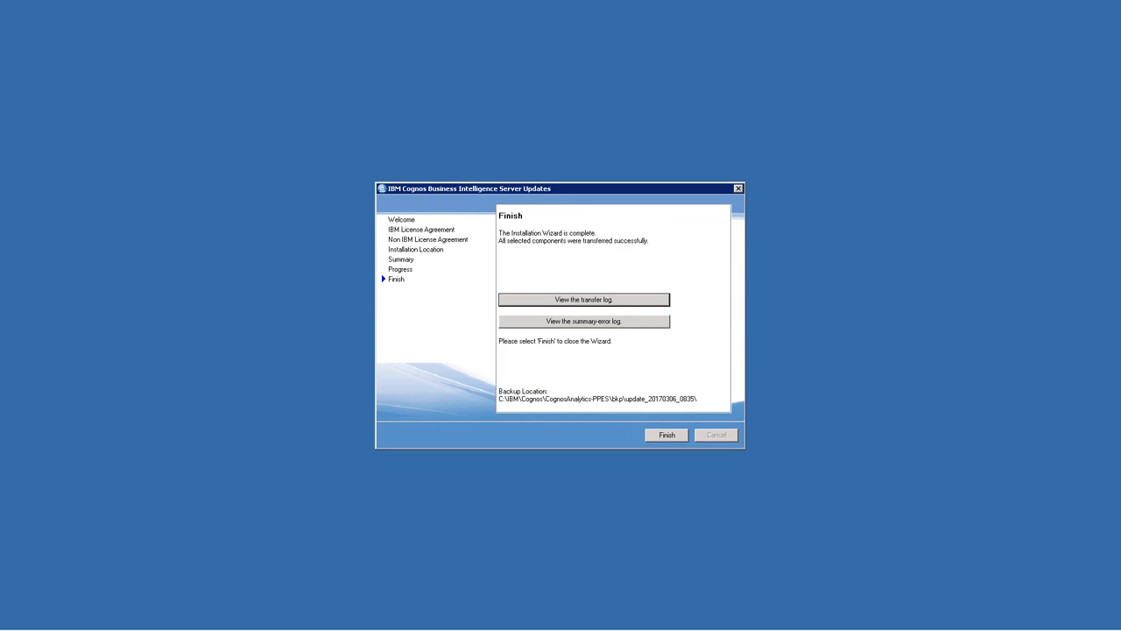
pyautogui.click(667, 436)
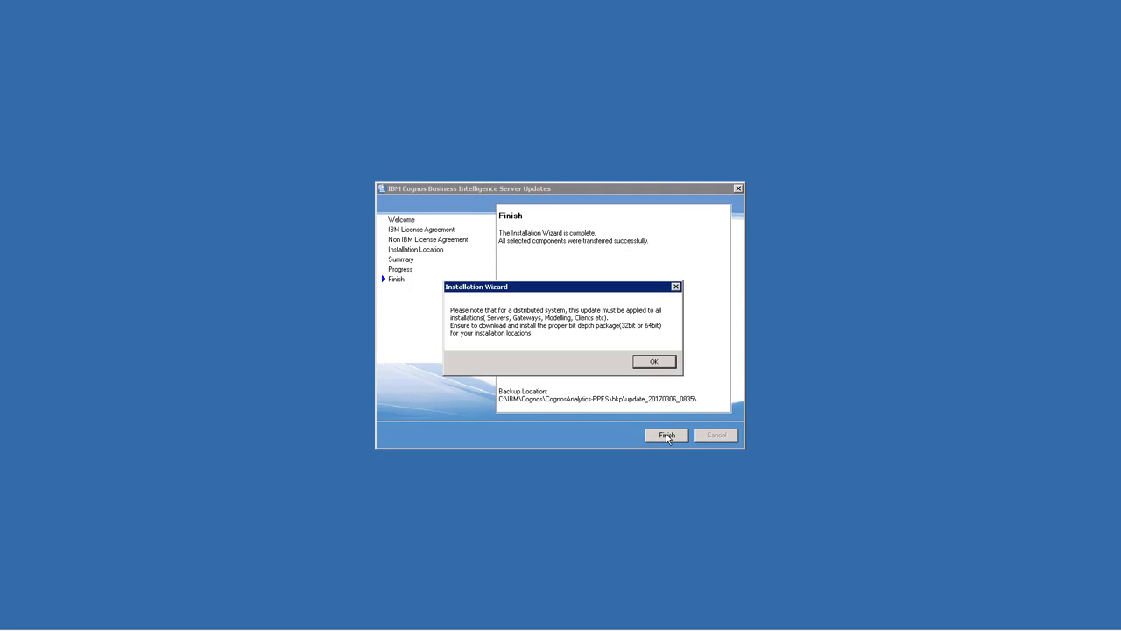
pyautogui.click(656, 362)
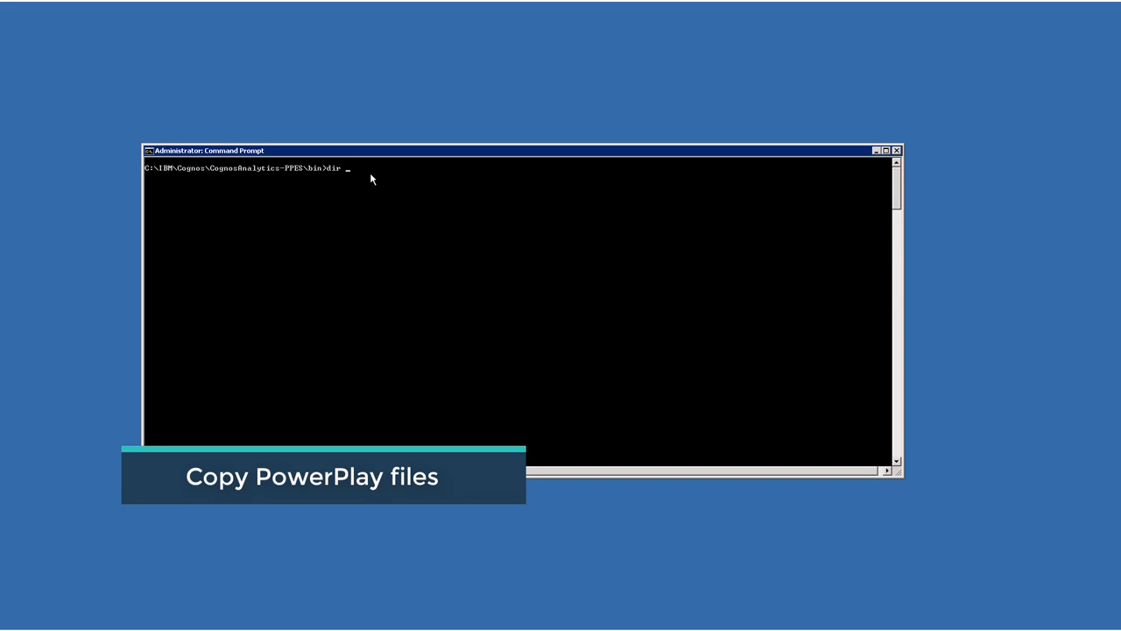
# In the Command Prompt, list the files in the PPES bin directory that match PPStoc*.
pyautogui.write('PPSt')
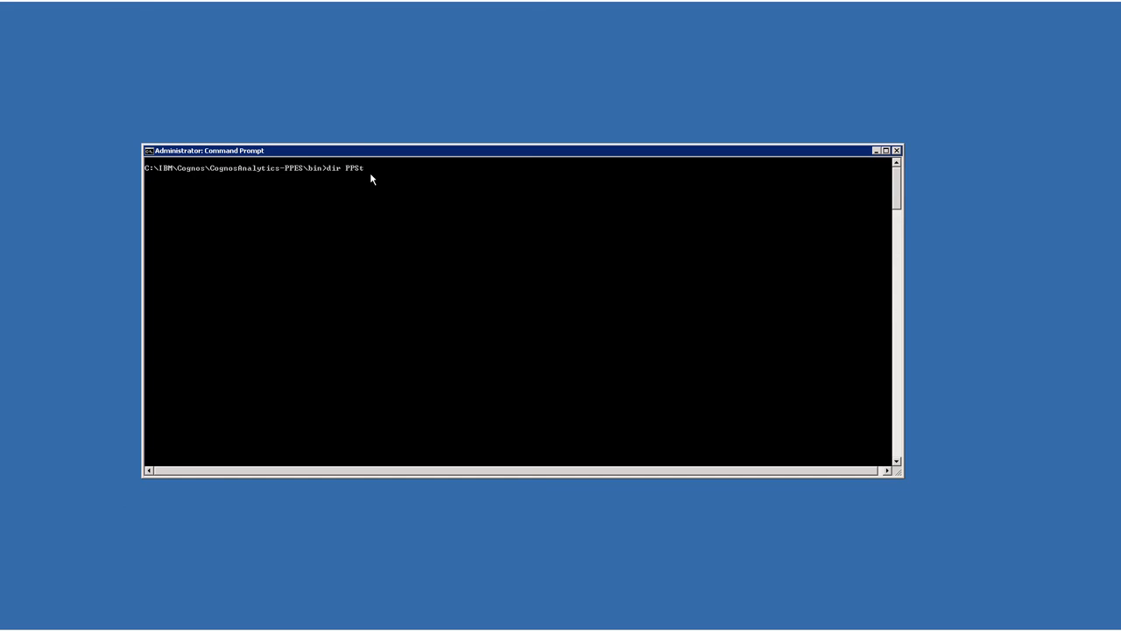
pyautogui.write('oc*')
pyautogui.press('Return')
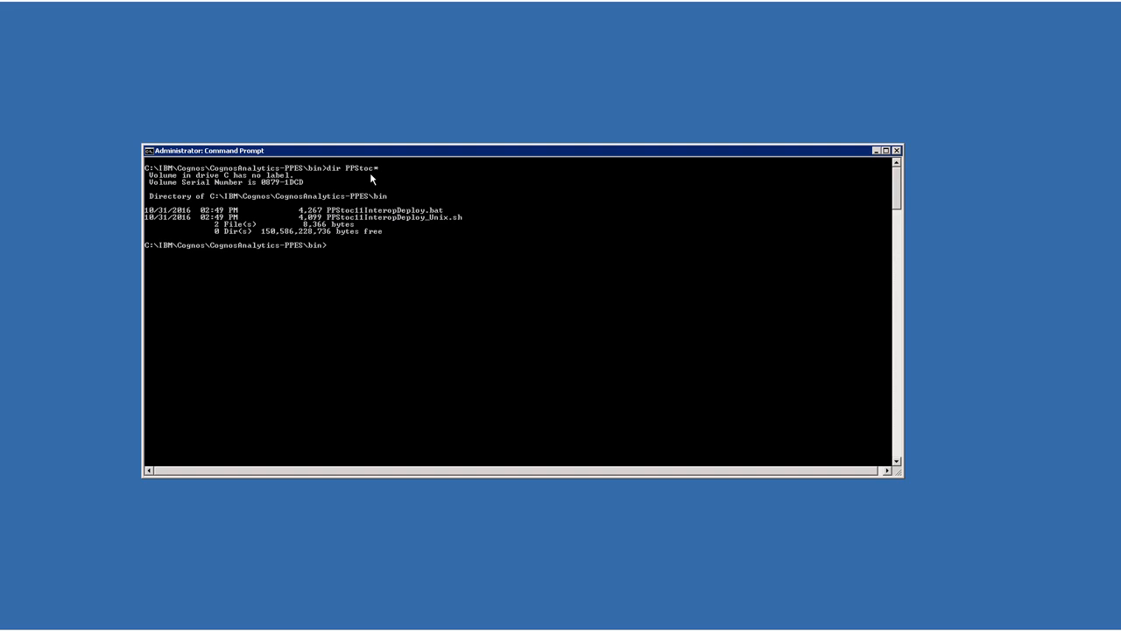
pyautogui.write('PPStoc')
# Run the PPStoc11InteropDeploy.bat script from the PPES bin directory.
pyautogui.press('Tab')
pyautogui.press('Return')
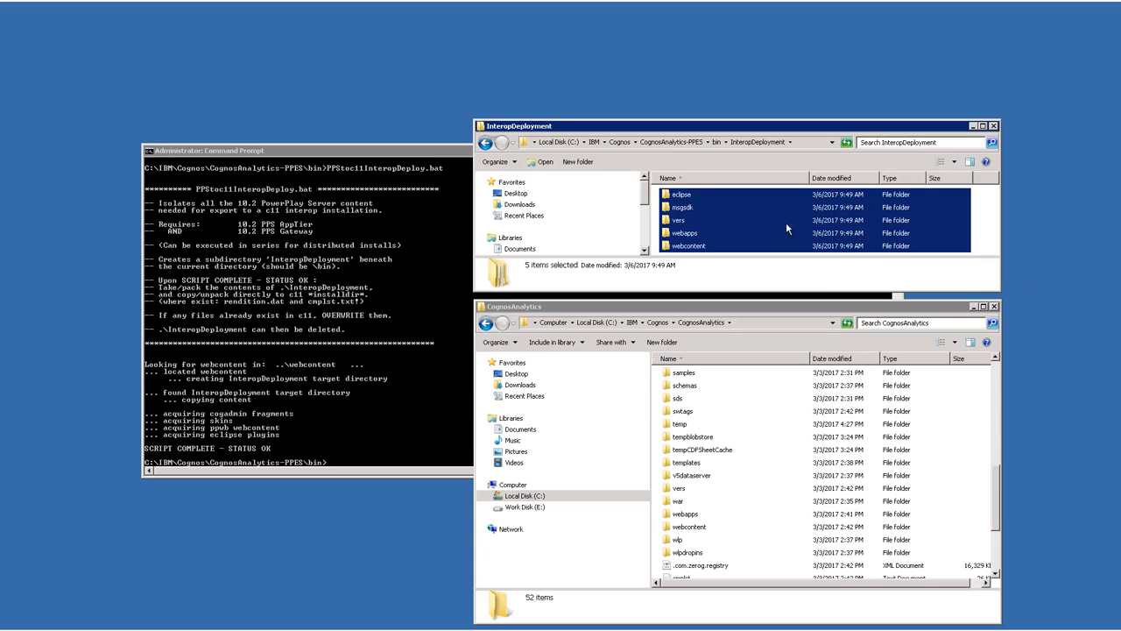
# Copy the five selected folders in InteropDeployment into the CognosAnalytics installation folder.
pyautogui.rightClick(747, 220)
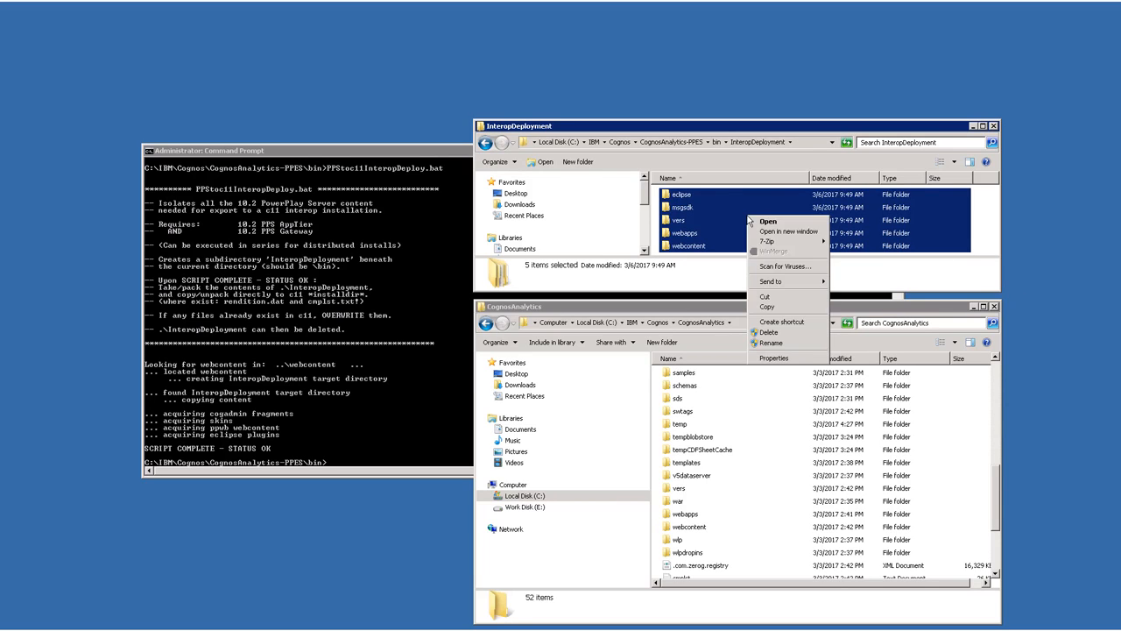
pyautogui.click(769, 307)
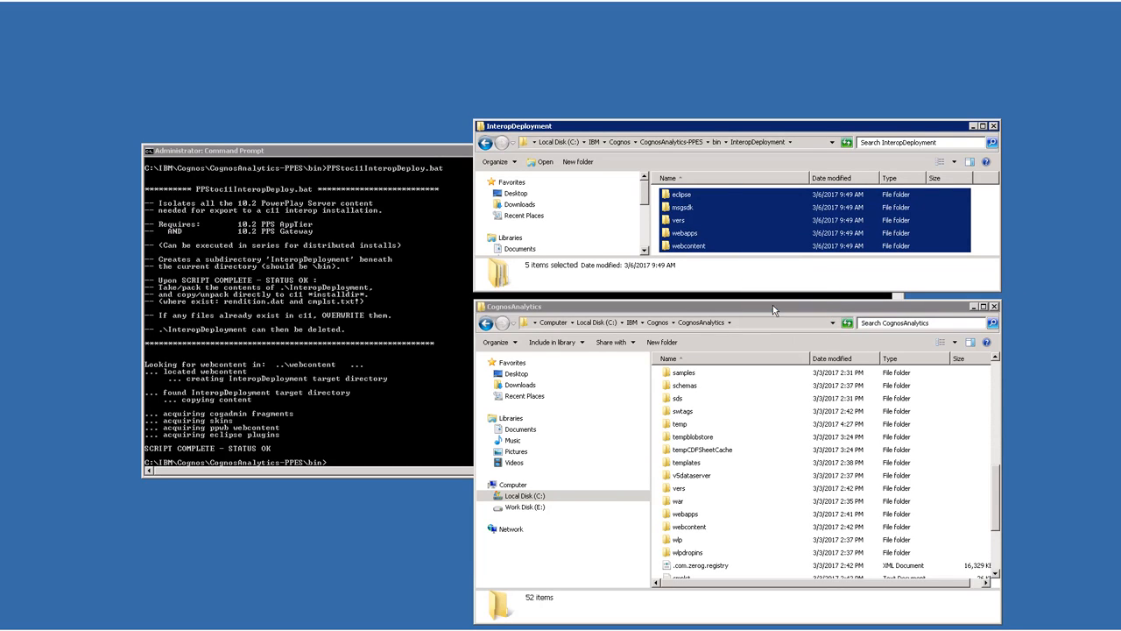
pyautogui.rightClick(760, 561)
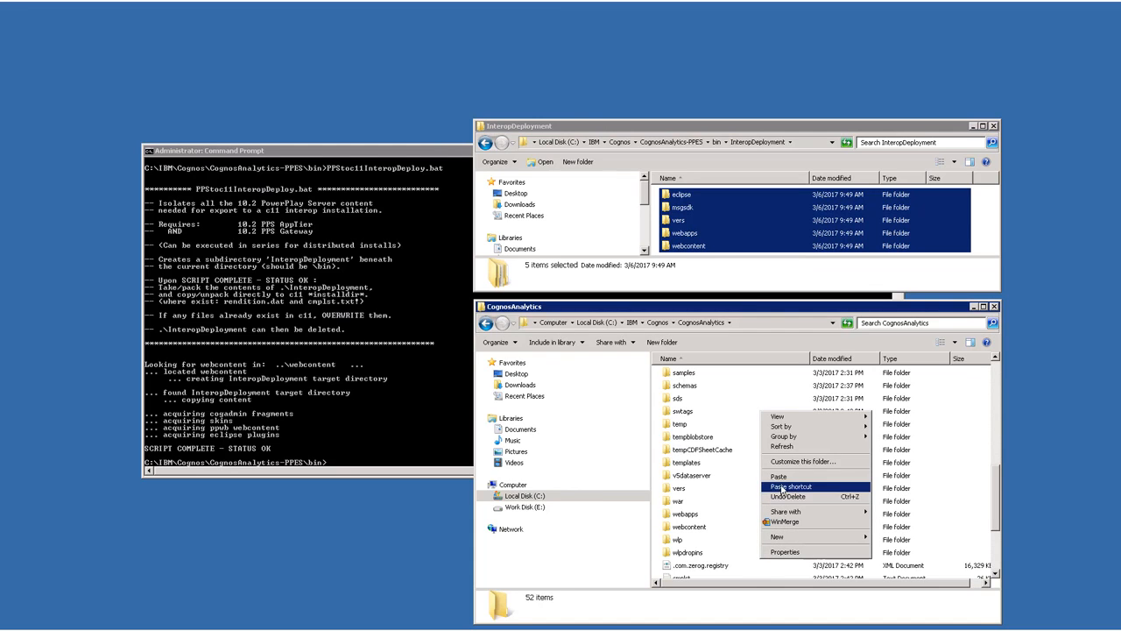
pyautogui.click(782, 478)
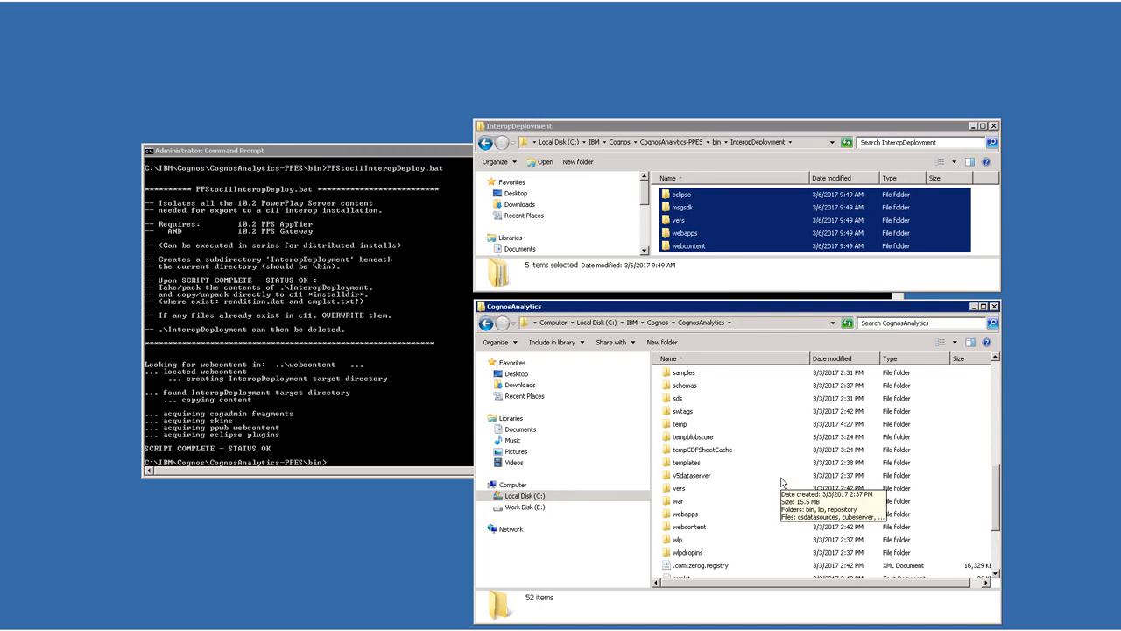
# Merge all existing folders, replace the conflicting files, and grant administrator permission for the copy.
pyautogui.click(483, 451)
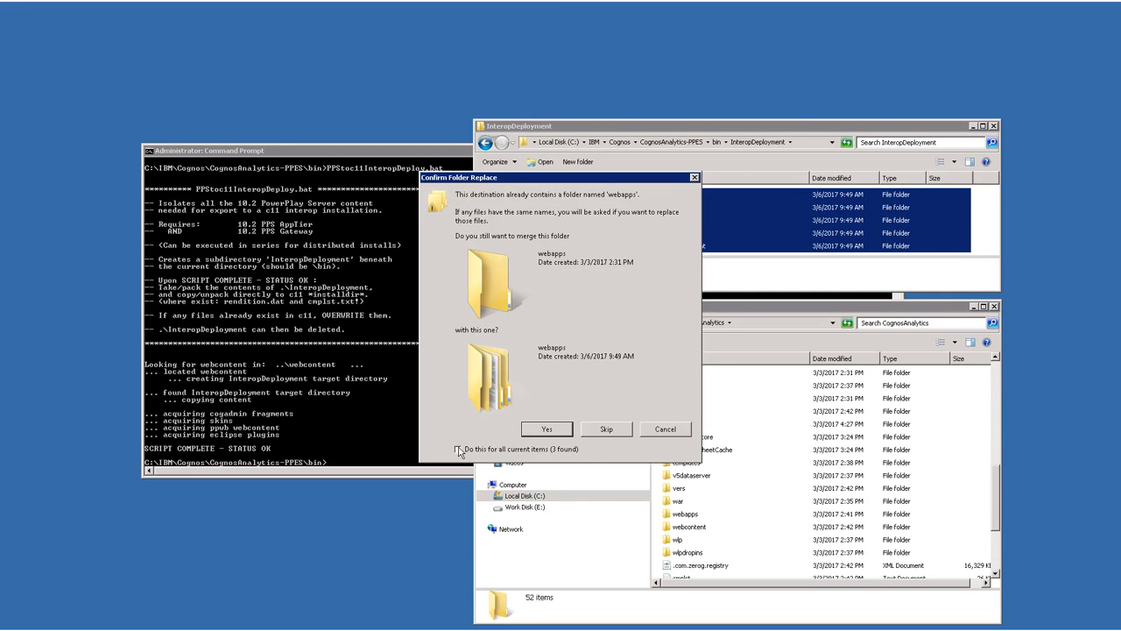
pyautogui.click(539, 429)
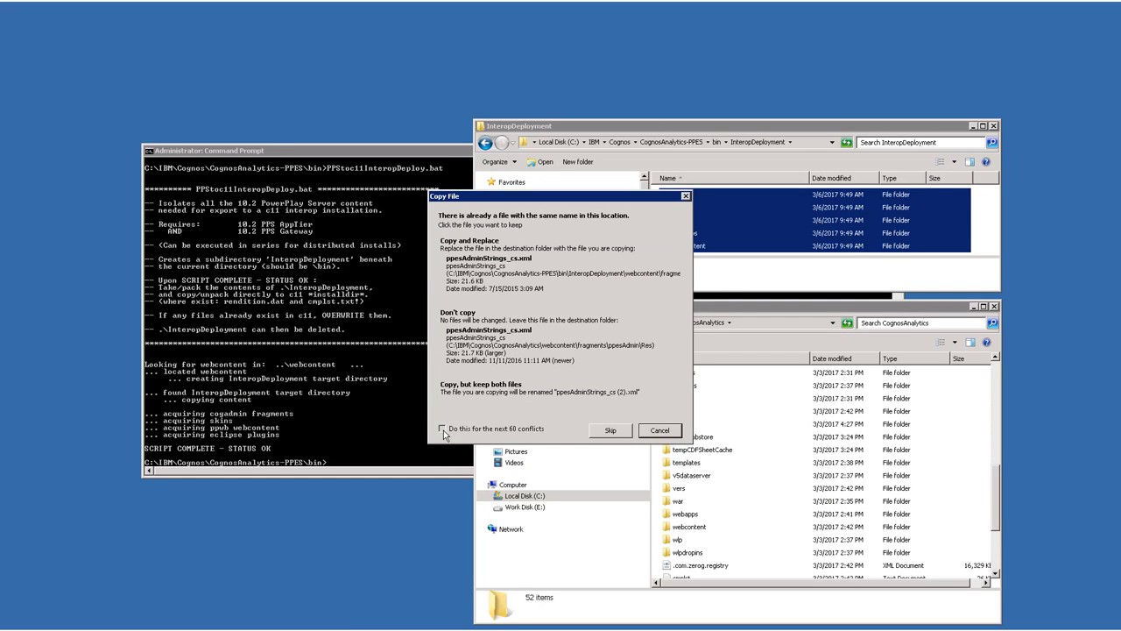
pyautogui.click(490, 267)
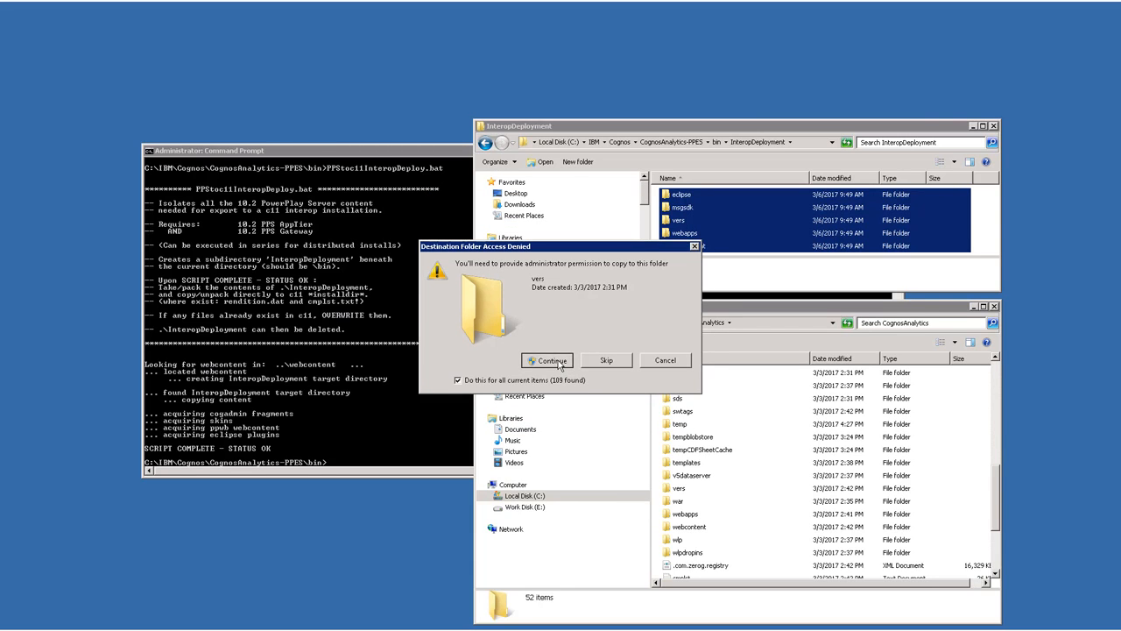
pyautogui.click(551, 360)
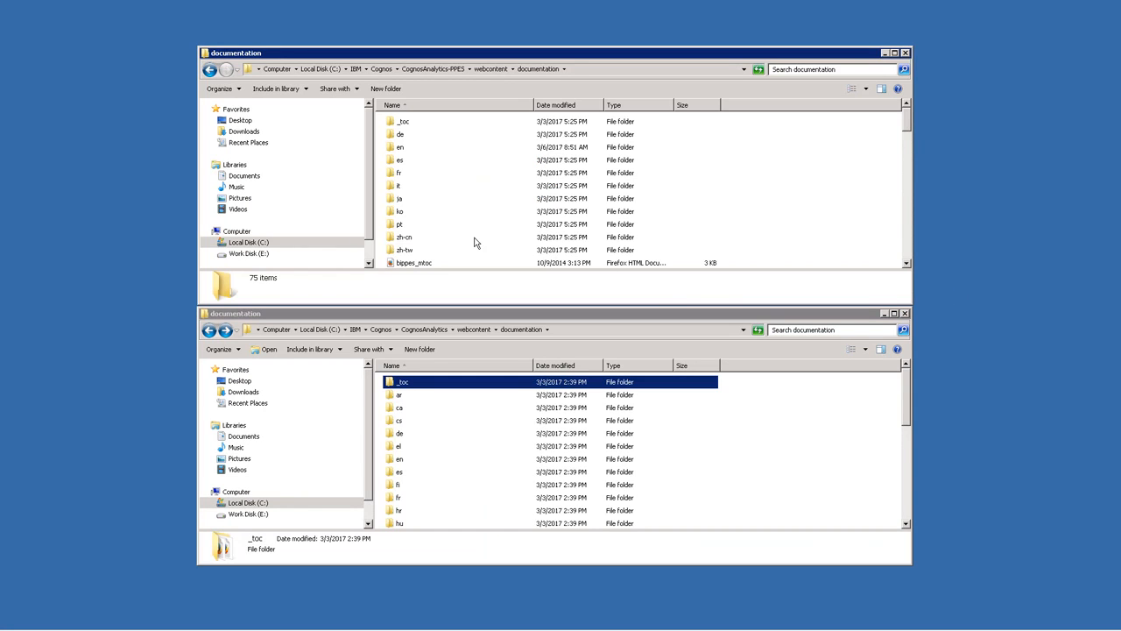
# Copy everything in the CognosAnalytics-PPES webcontent\documentation folder into the CognosAnalytics webcontent\documentation folder, merging all existing folders.
pyautogui.click(475, 238)
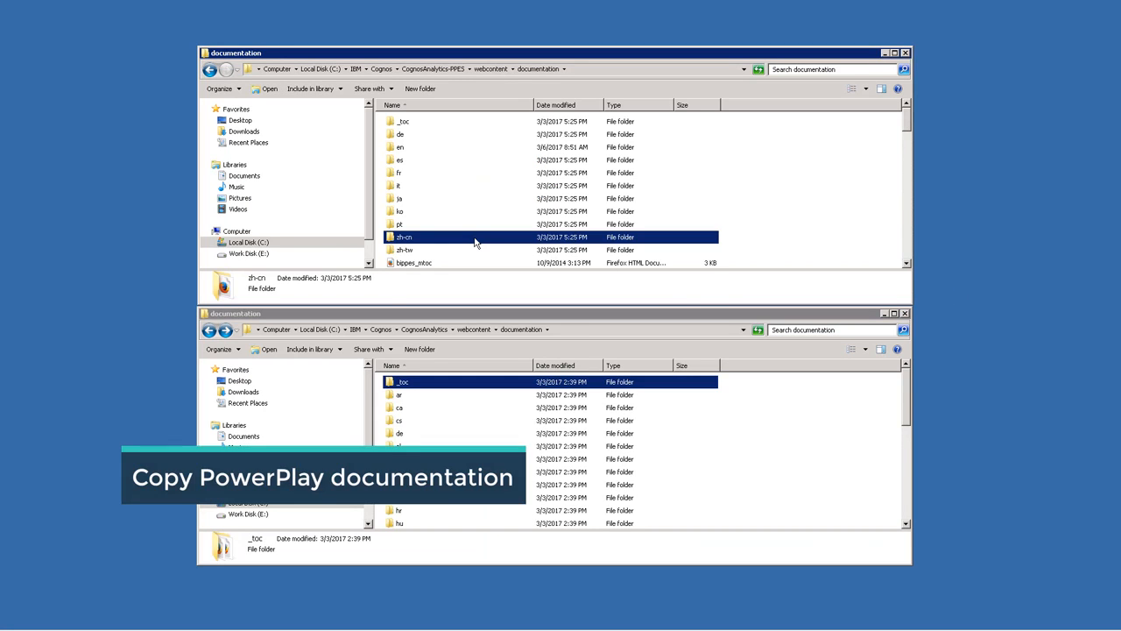
pyautogui.hotkey('ctrl', 'a')
pyautogui.rightClick(475, 238)
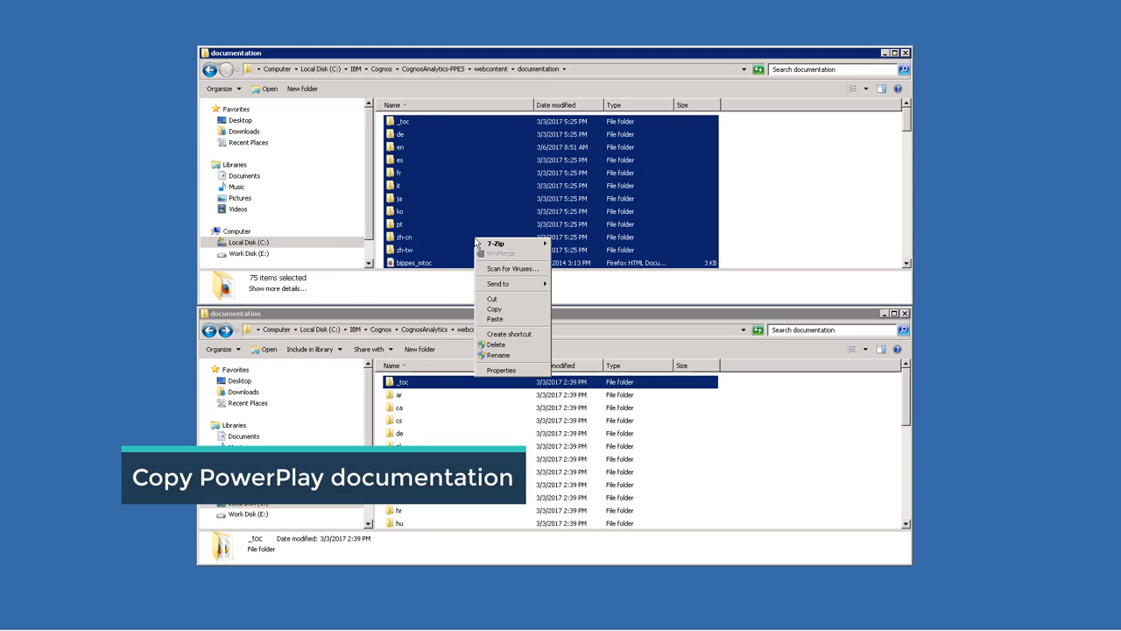
pyautogui.click(496, 310)
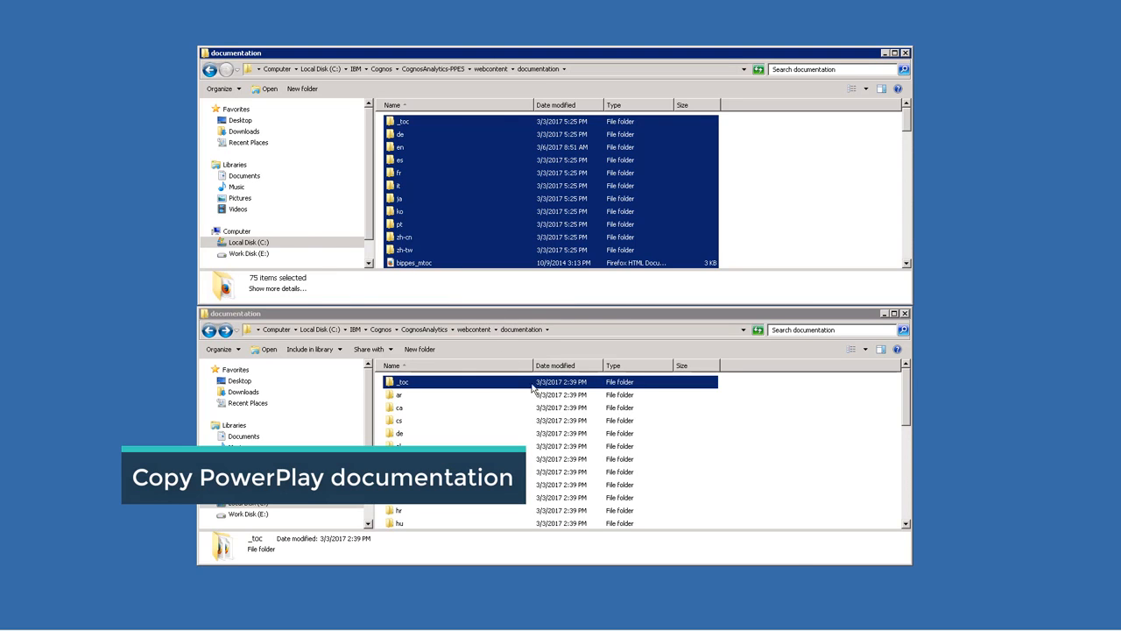
pyautogui.rightClick(692, 467)
pyautogui.click(714, 530)
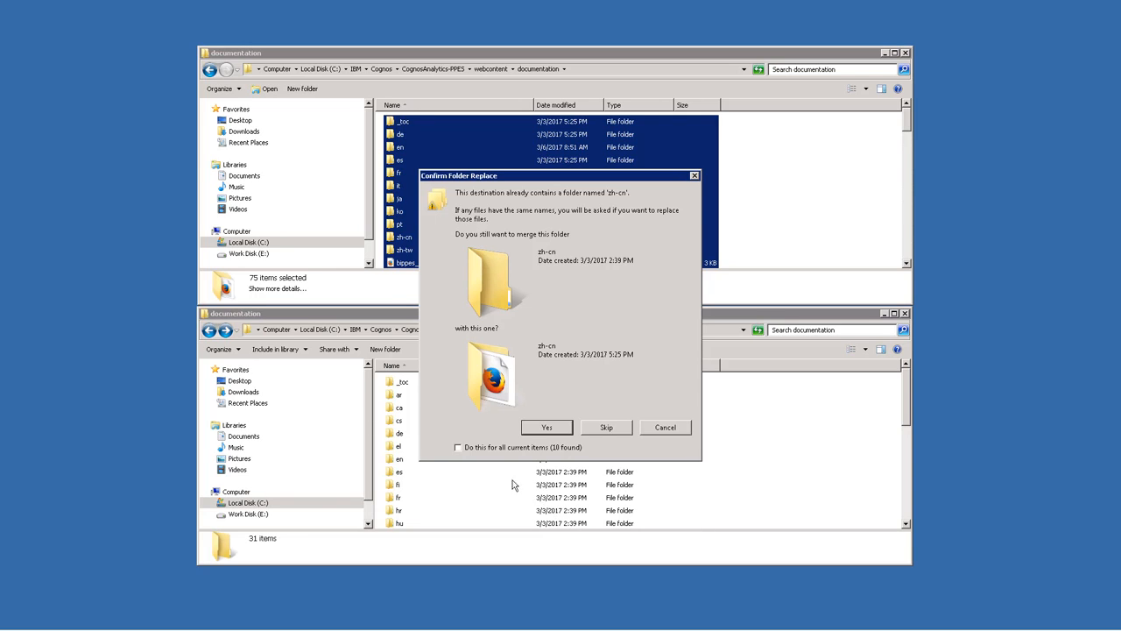
pyautogui.click(458, 448)
pyautogui.click(543, 428)
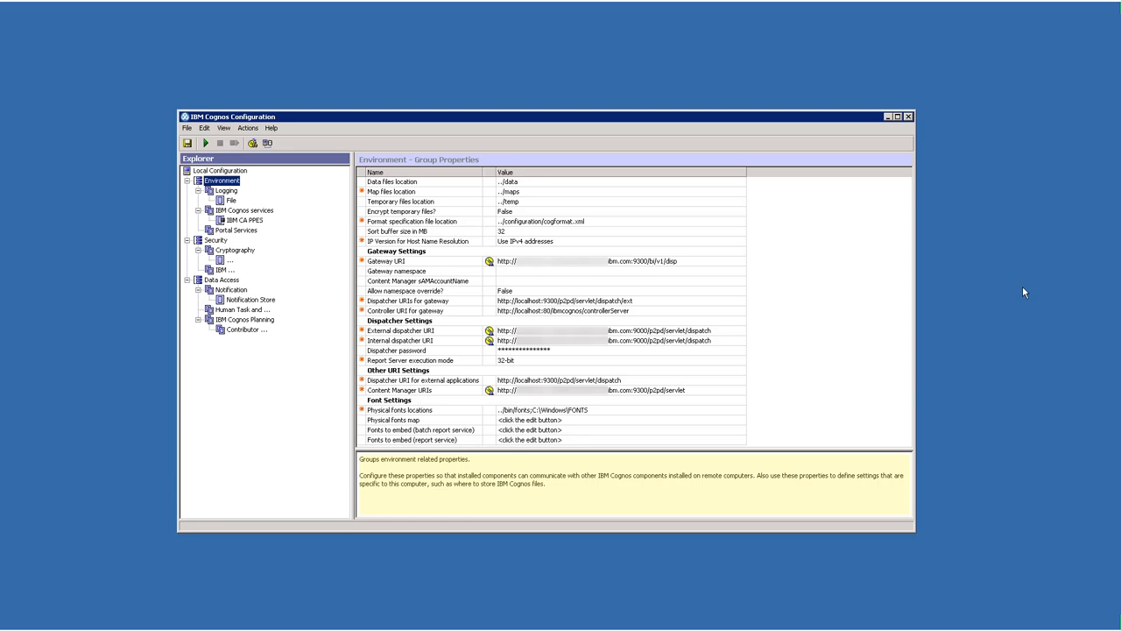
# Review the environment's gateway, dispatcher and other URI settings in IBM Cognos Configuration.
pyautogui.click(714, 254)
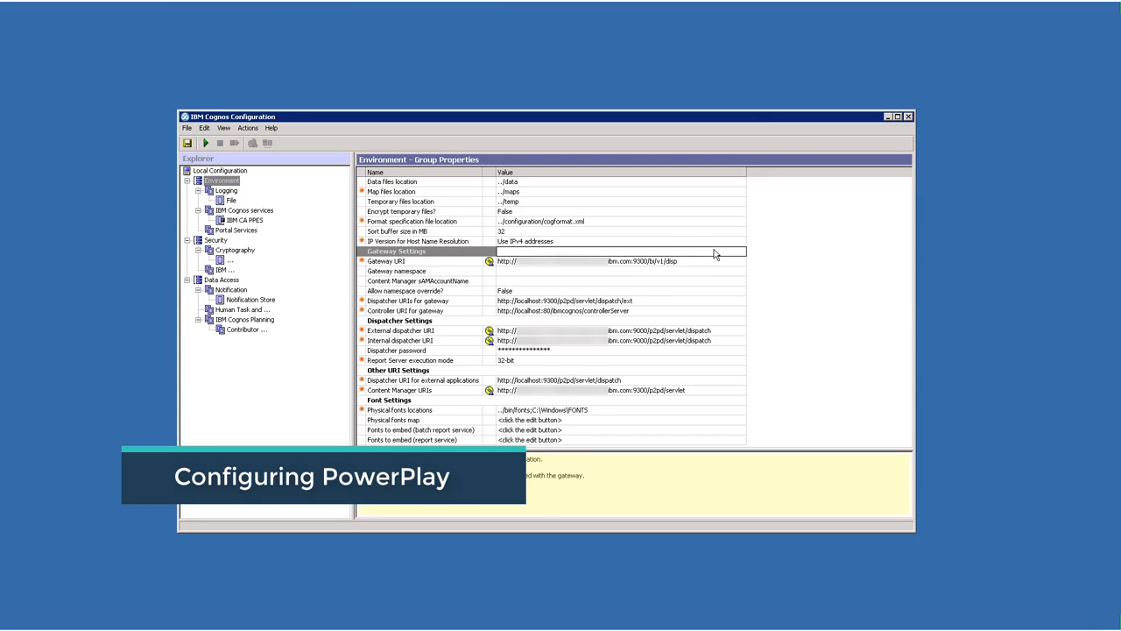
pyautogui.click(701, 321)
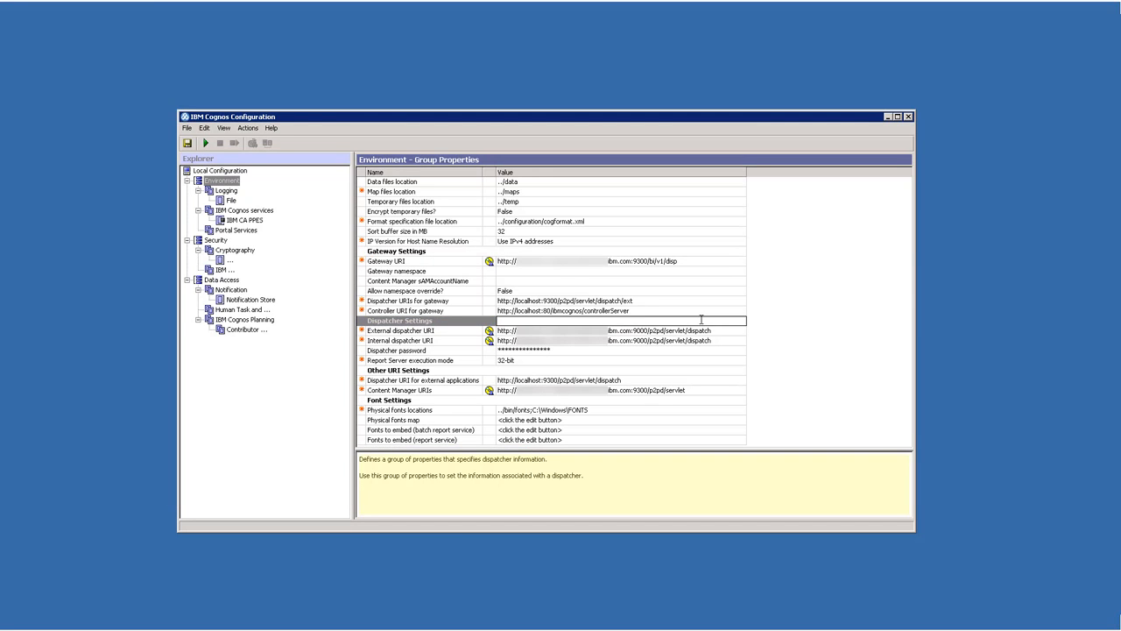
pyautogui.click(690, 370)
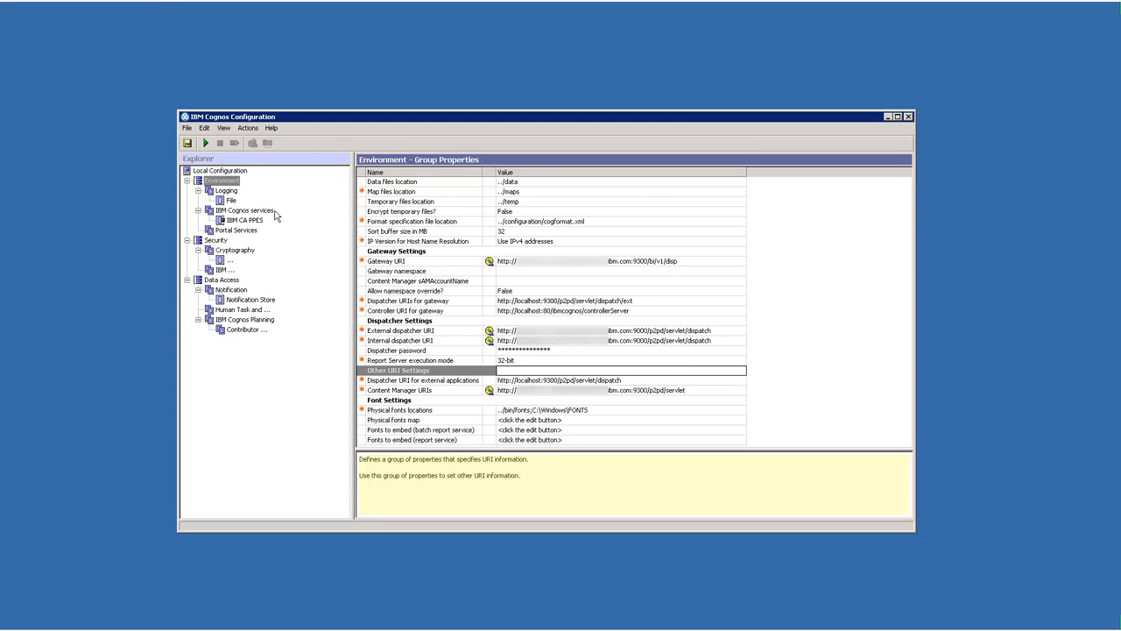
# Check the Logging and IBM Cognos services properties and start the PowerPlay instance's service.
pyautogui.click(226, 190)
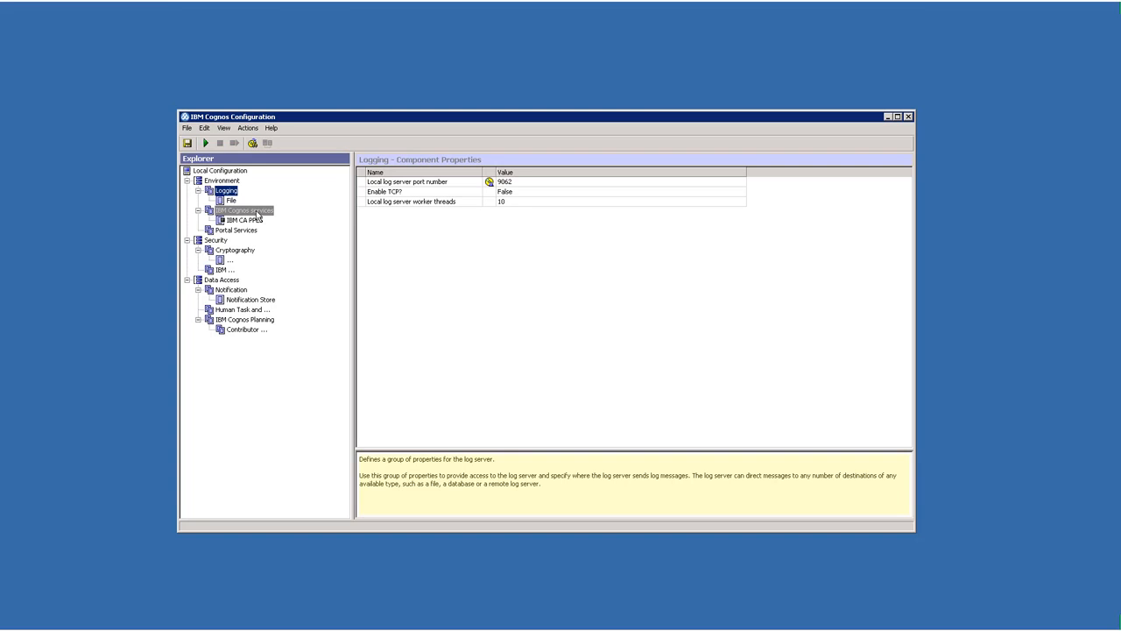
pyautogui.click(245, 211)
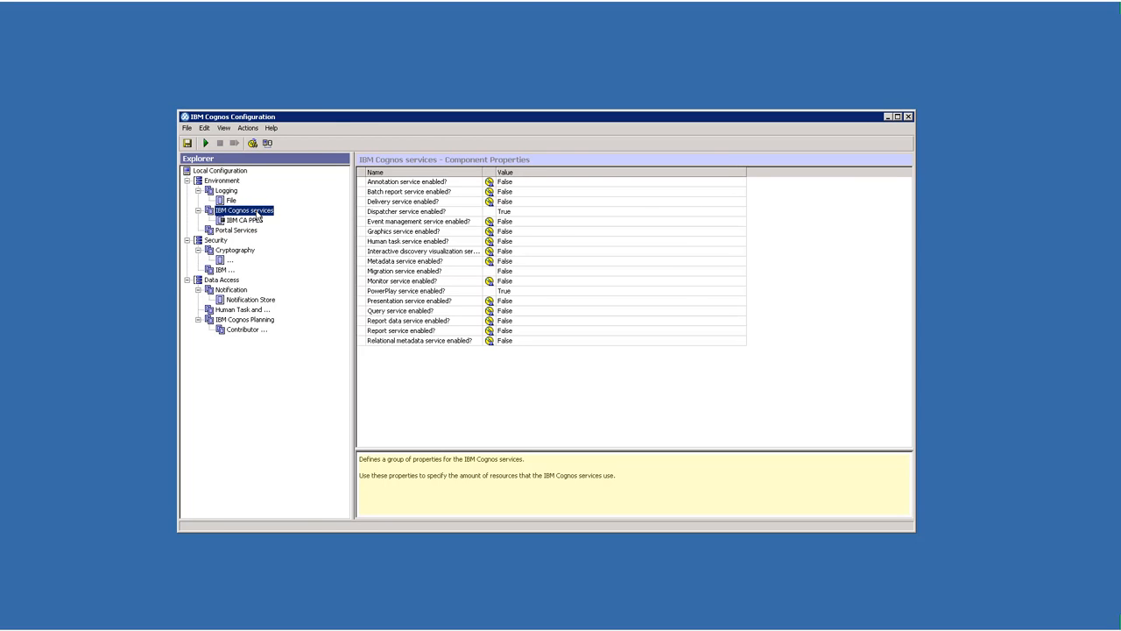
pyautogui.click(205, 143)
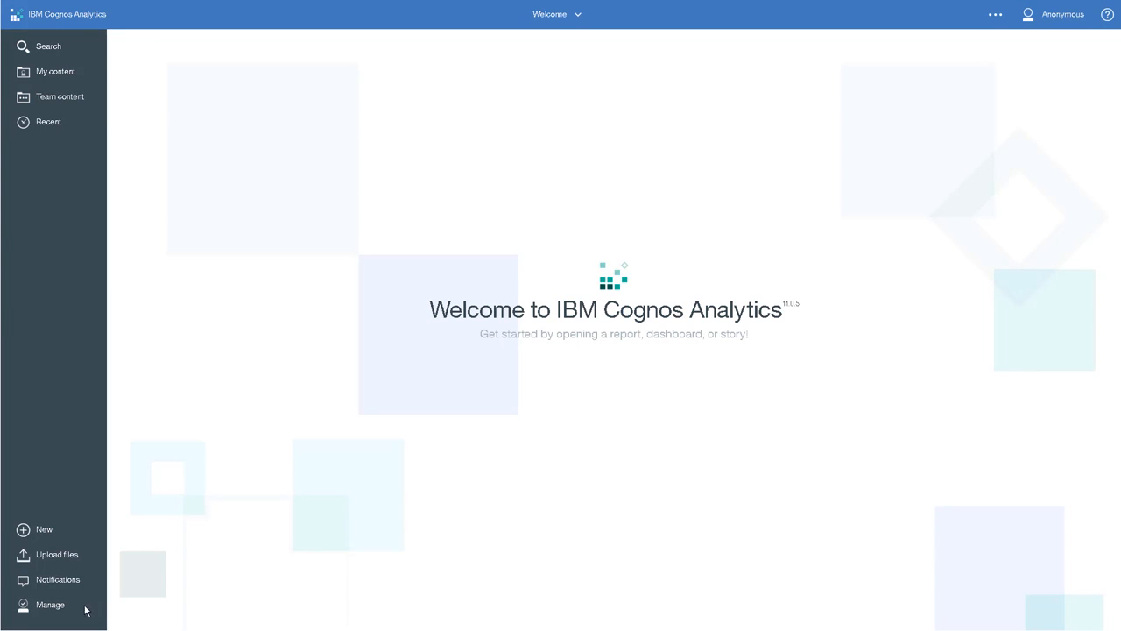
# In the Cognos Analytics Administration console, open the list of services for the dispatcher on port 9300.
pyautogui.click(58, 608)
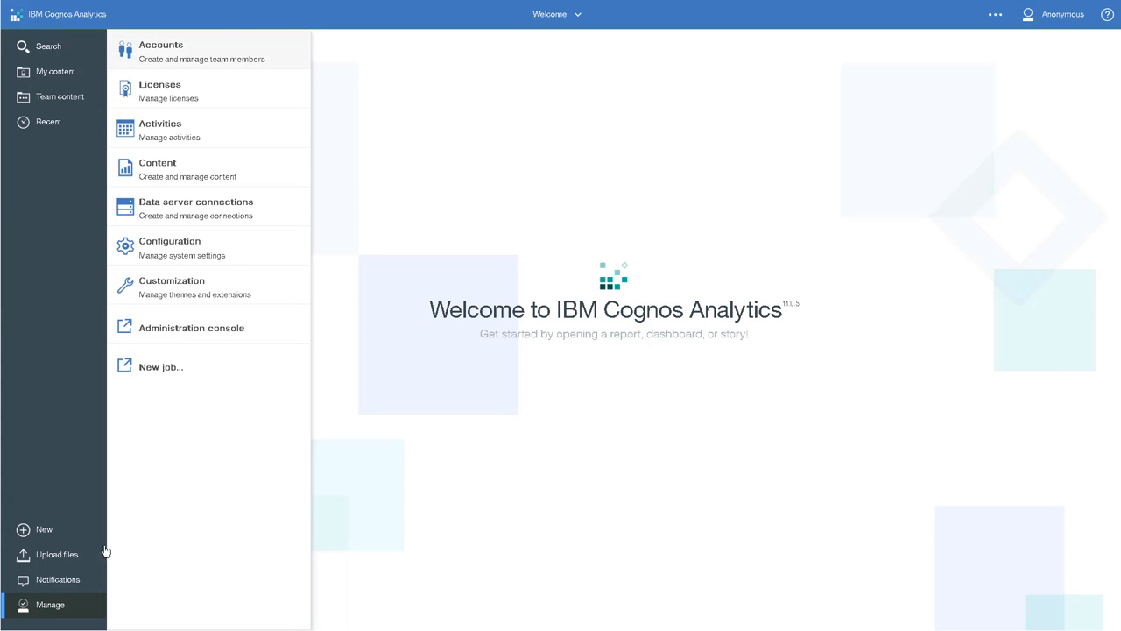
pyautogui.click(199, 334)
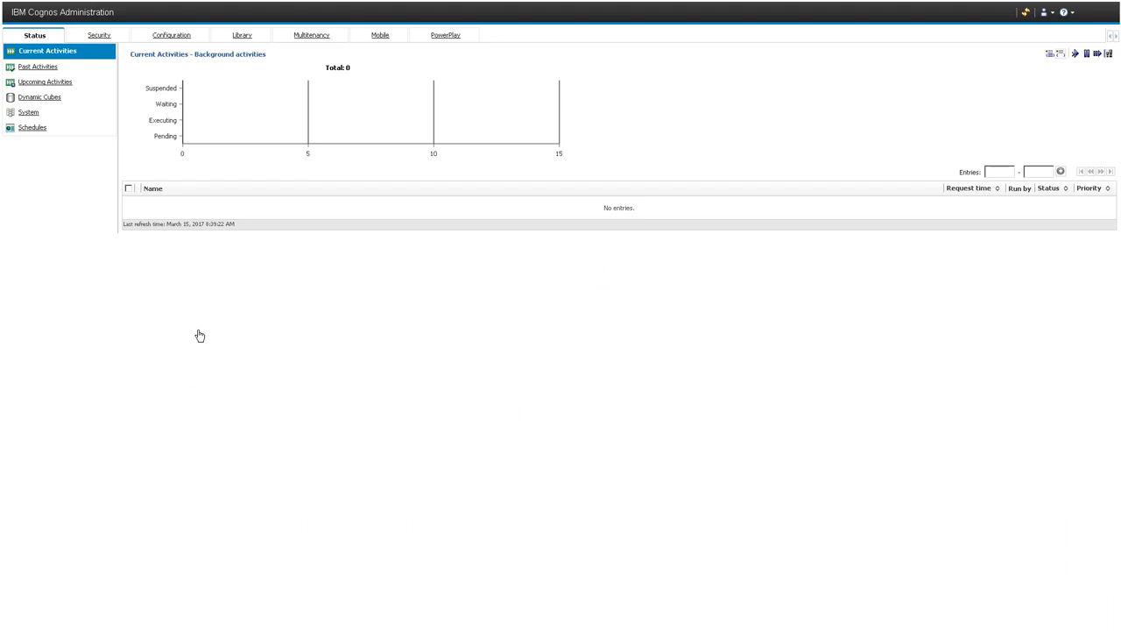
pyautogui.click(175, 40)
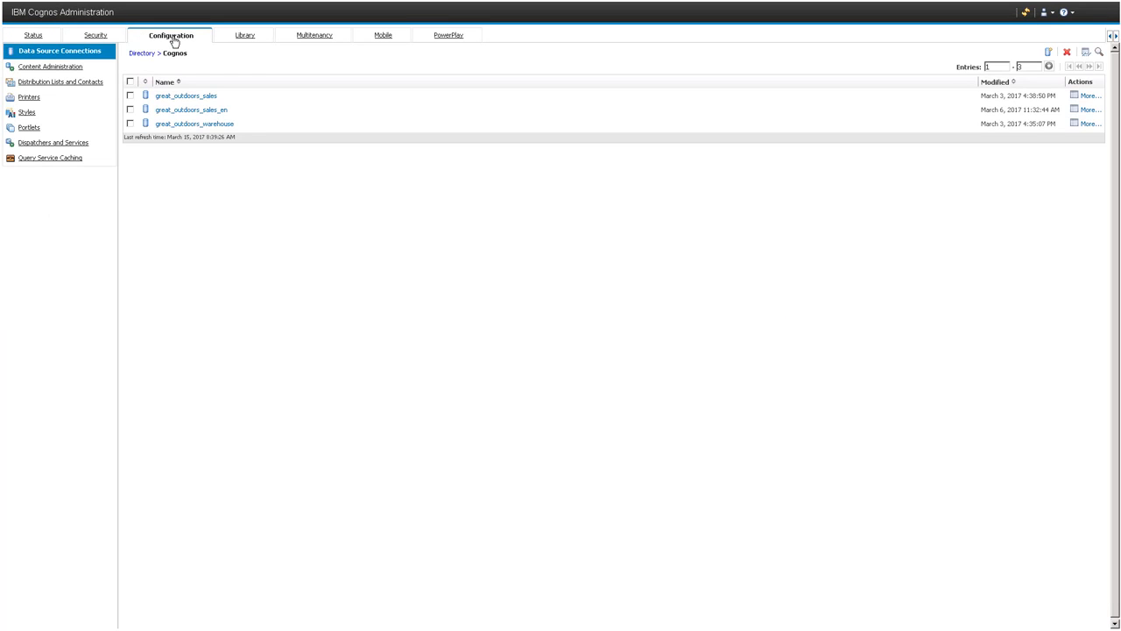
pyautogui.click(82, 145)
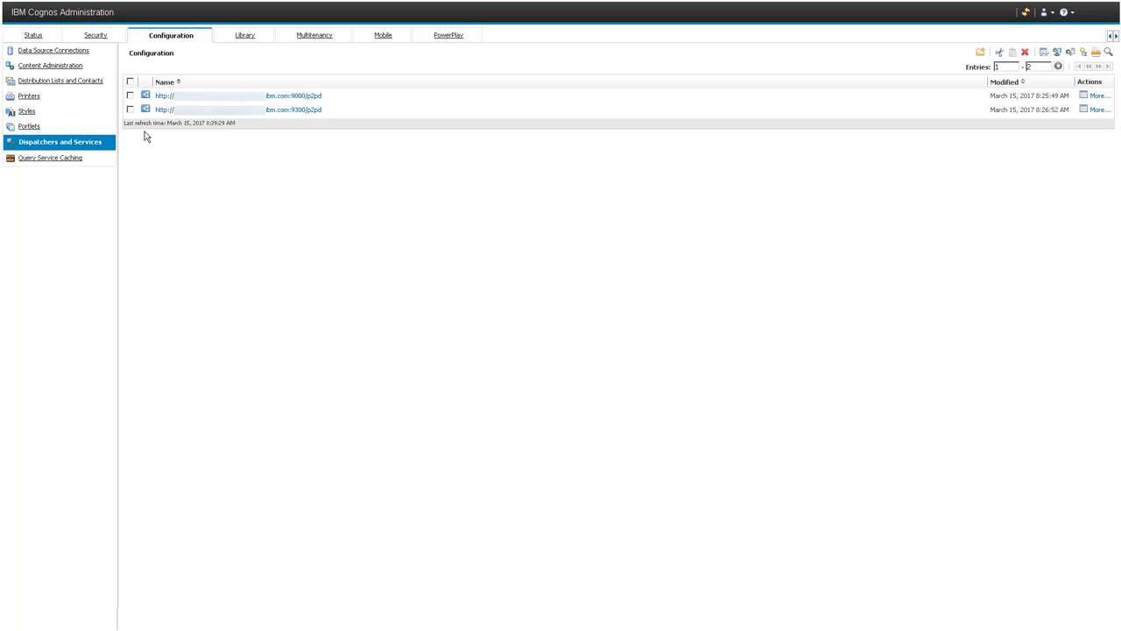
pyautogui.click(224, 111)
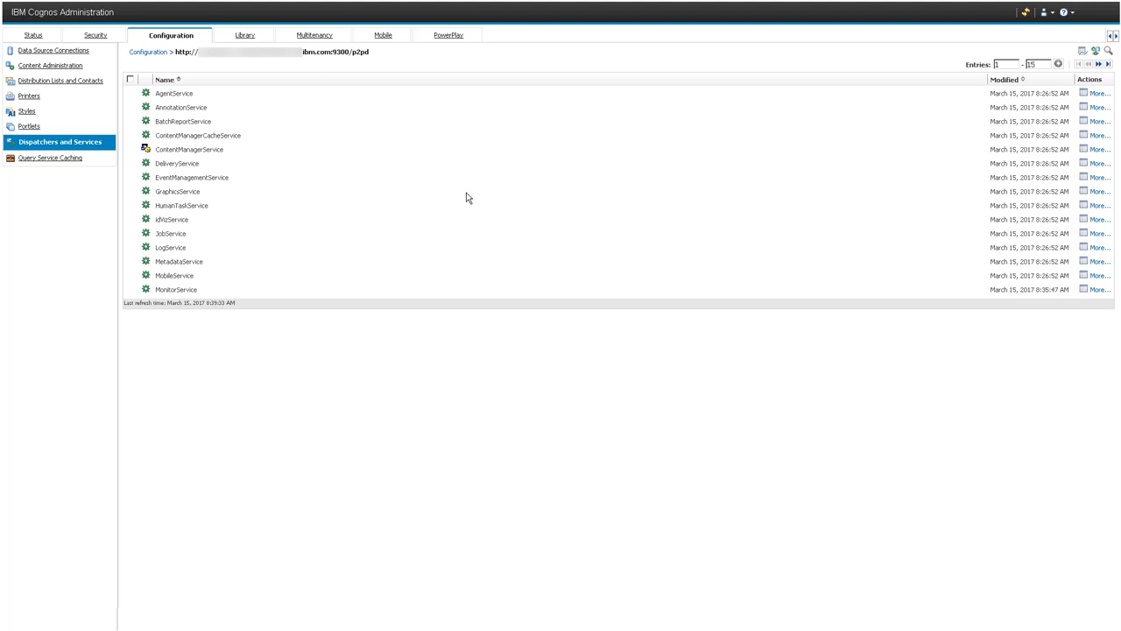
# Give MonitorService the advanced setting session.affinity.services with the value serviceName=powerPlayService,numThreads=10 and save its properties.
pyautogui.click(1083, 289)
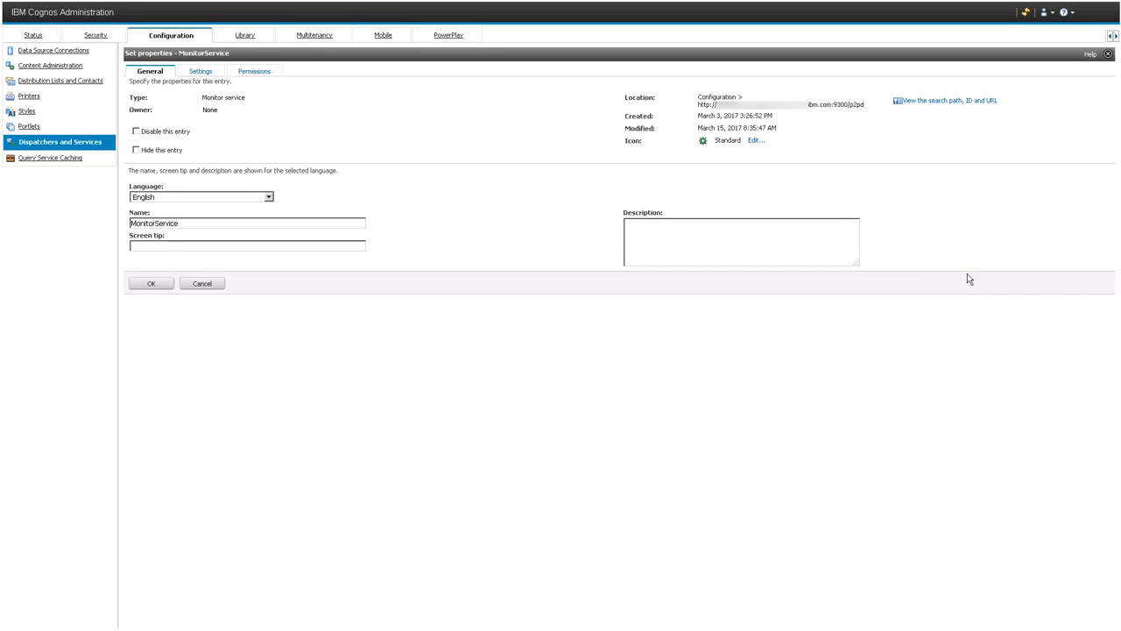
pyautogui.click(201, 72)
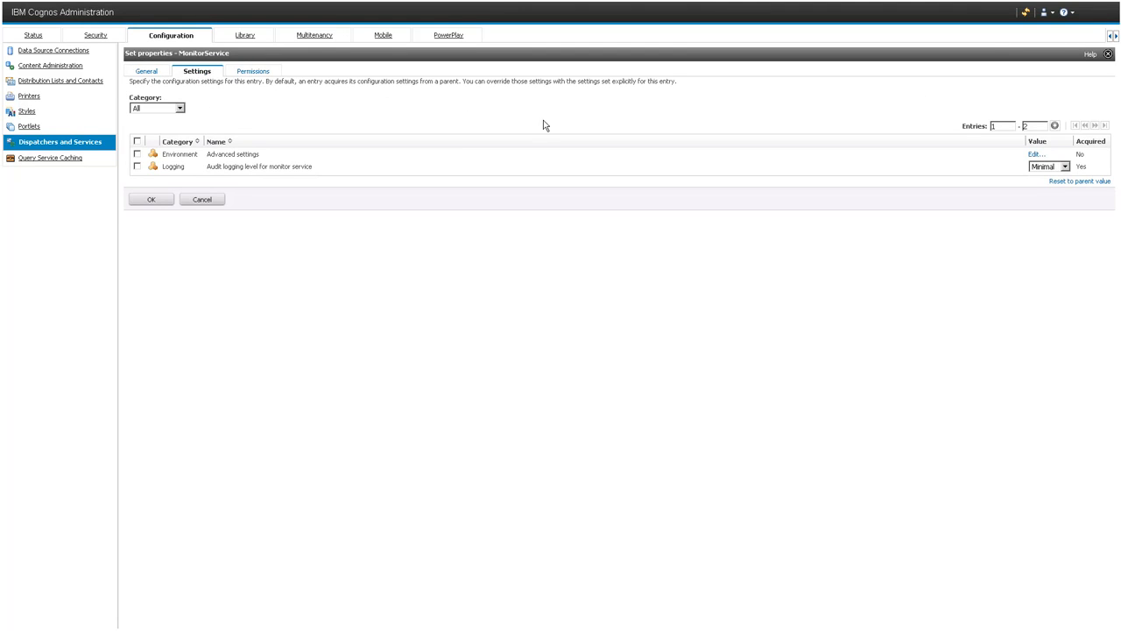
pyautogui.click(1034, 155)
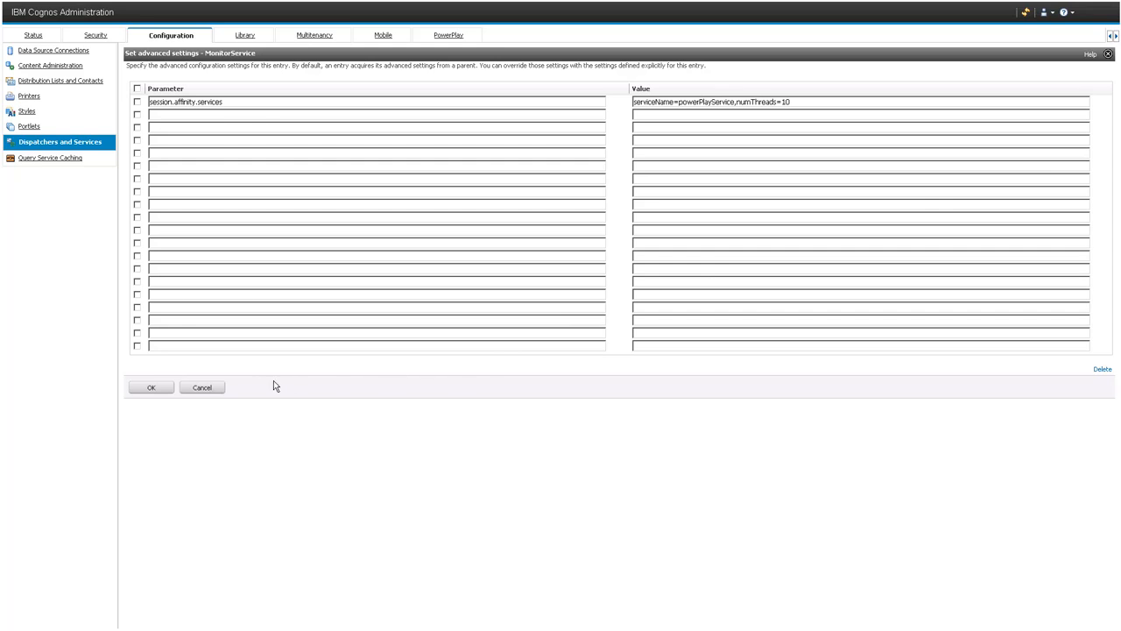
pyautogui.click(154, 388)
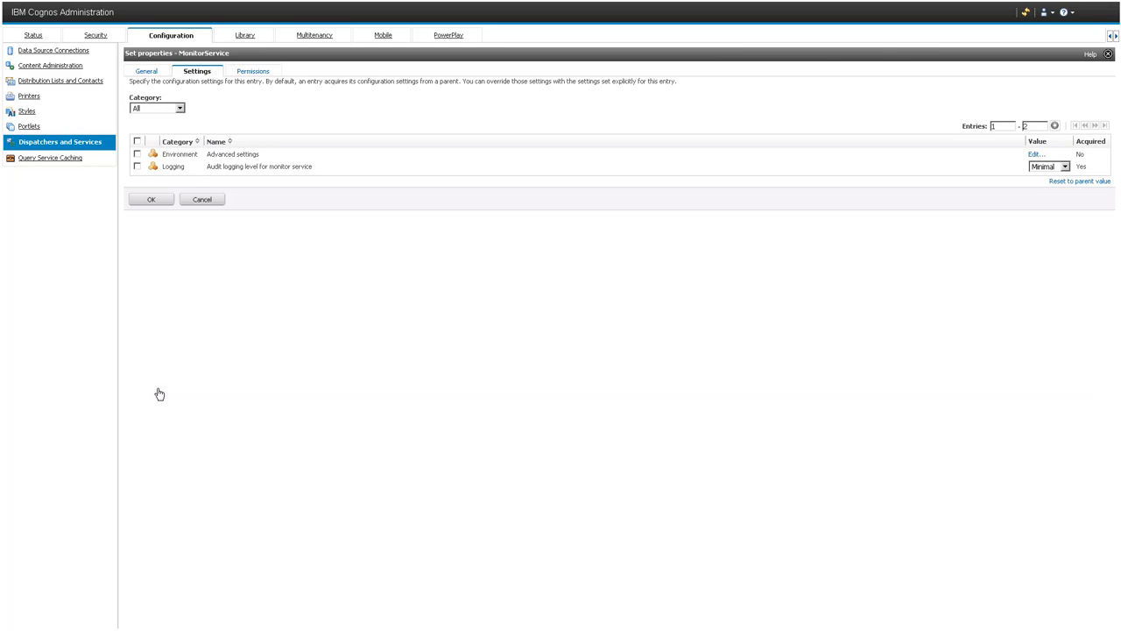
pyautogui.click(153, 201)
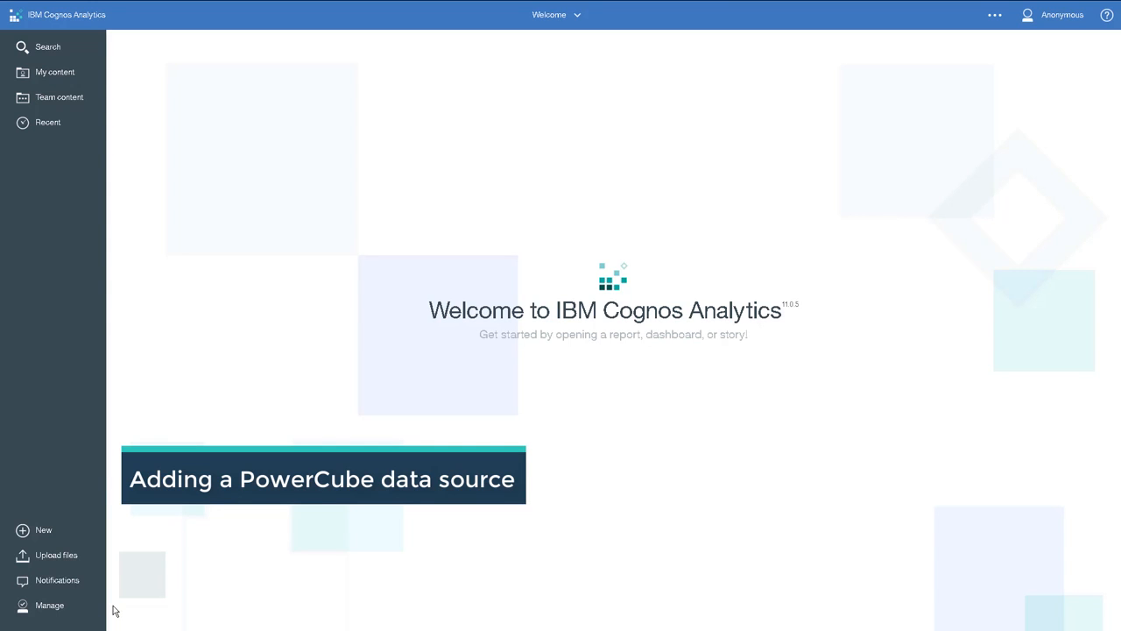
# Start a new data source connection in the Administration console's configuration and name it great_outdoors_sales_en.
pyautogui.click(56, 604)
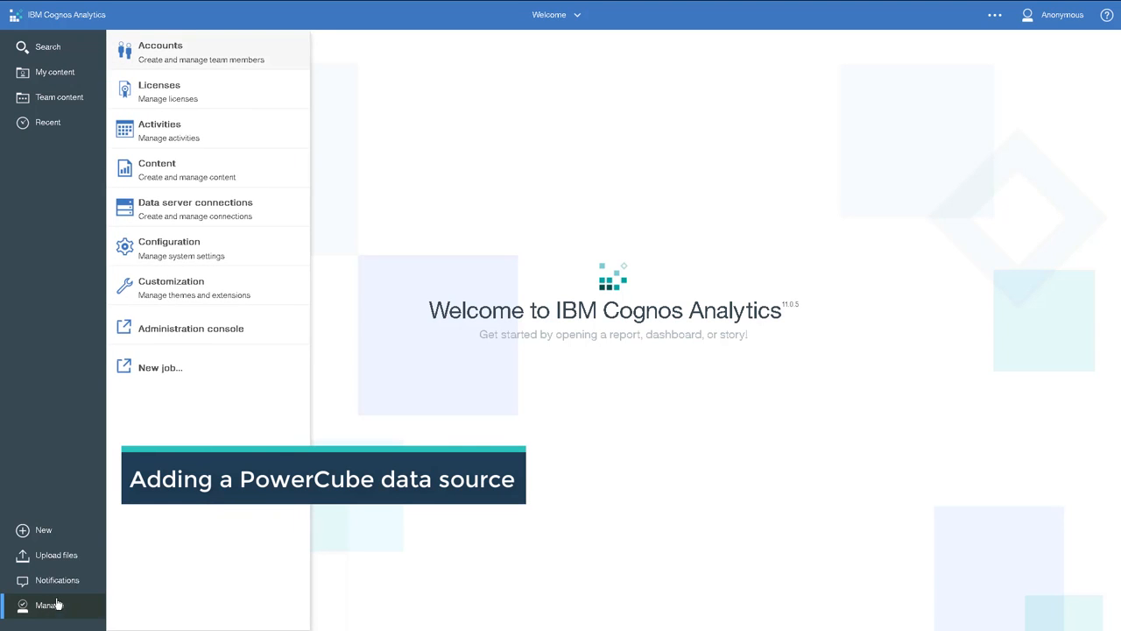
pyautogui.click(221, 338)
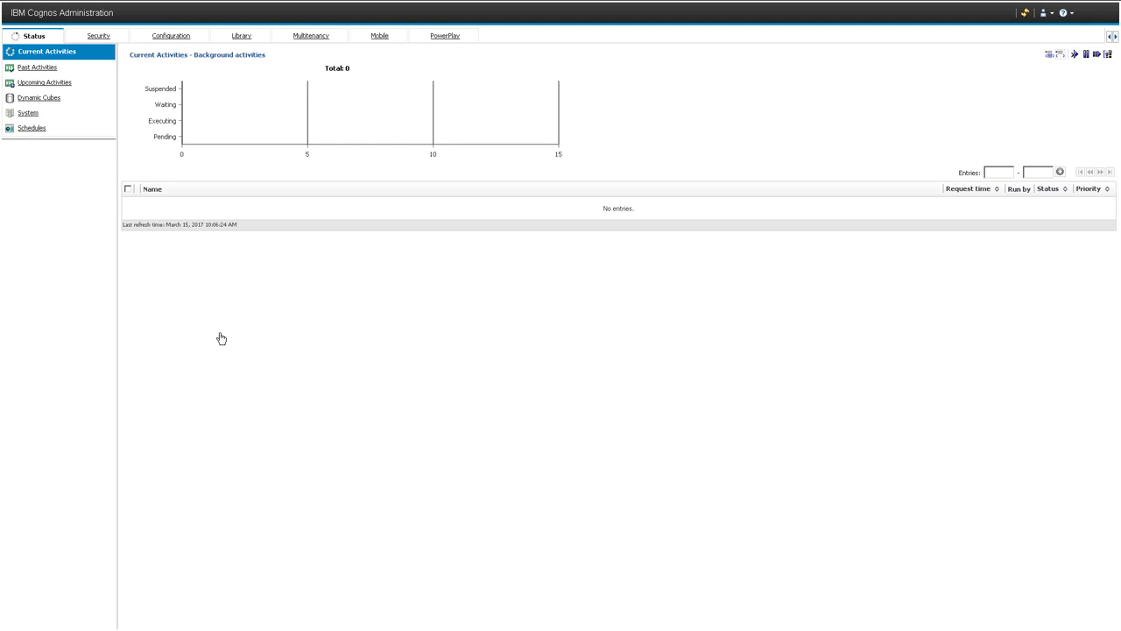
pyautogui.click(170, 37)
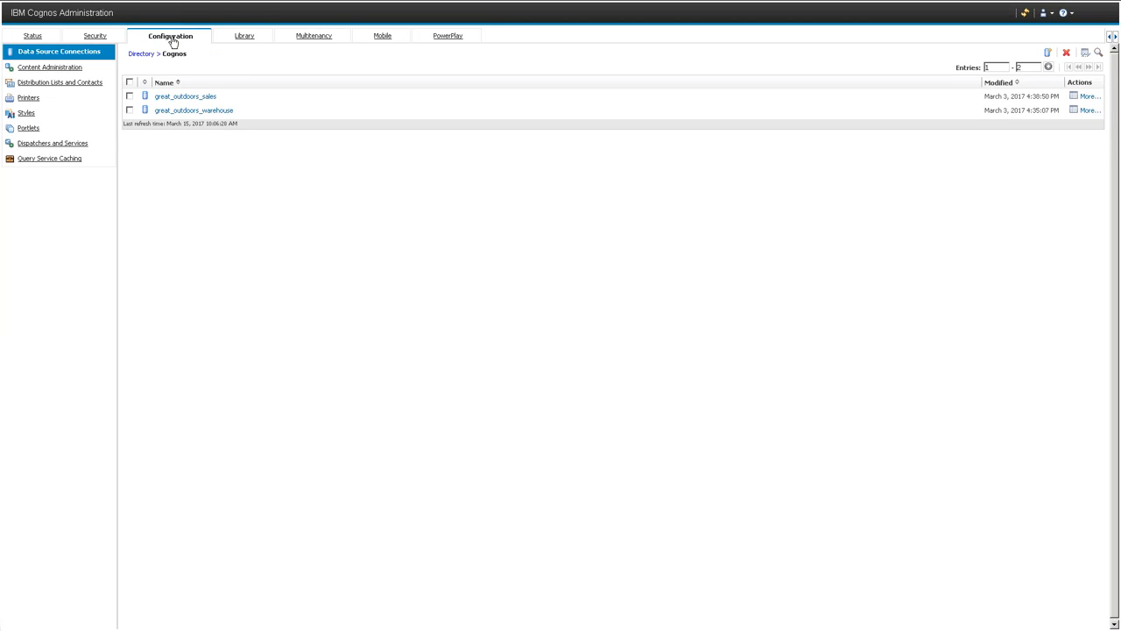
pyautogui.click(1046, 55)
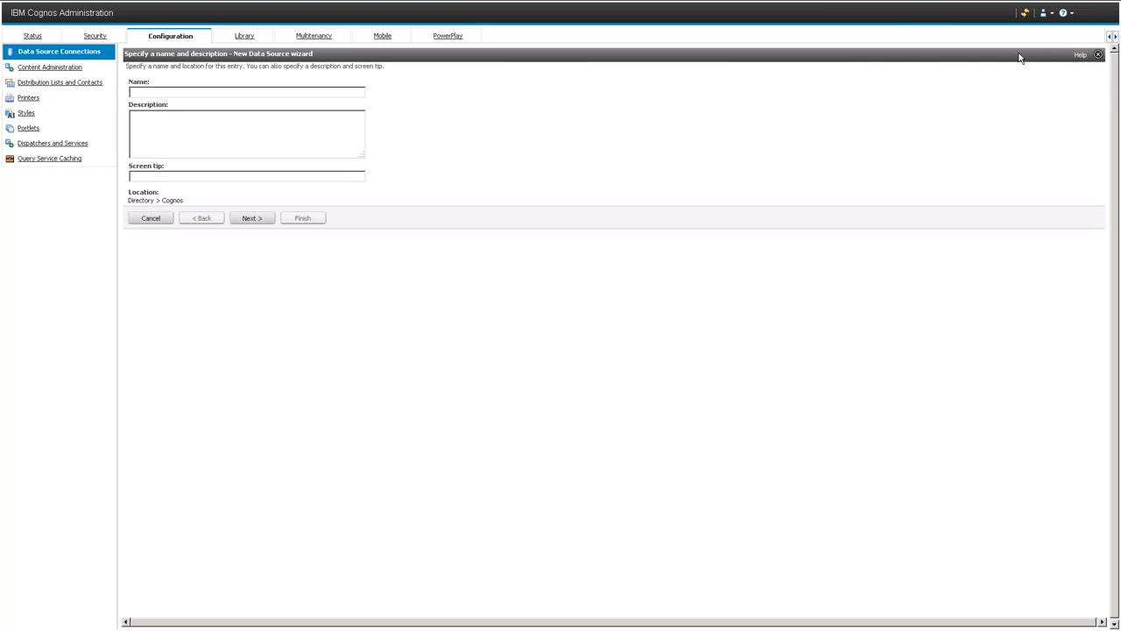
pyautogui.click(275, 91)
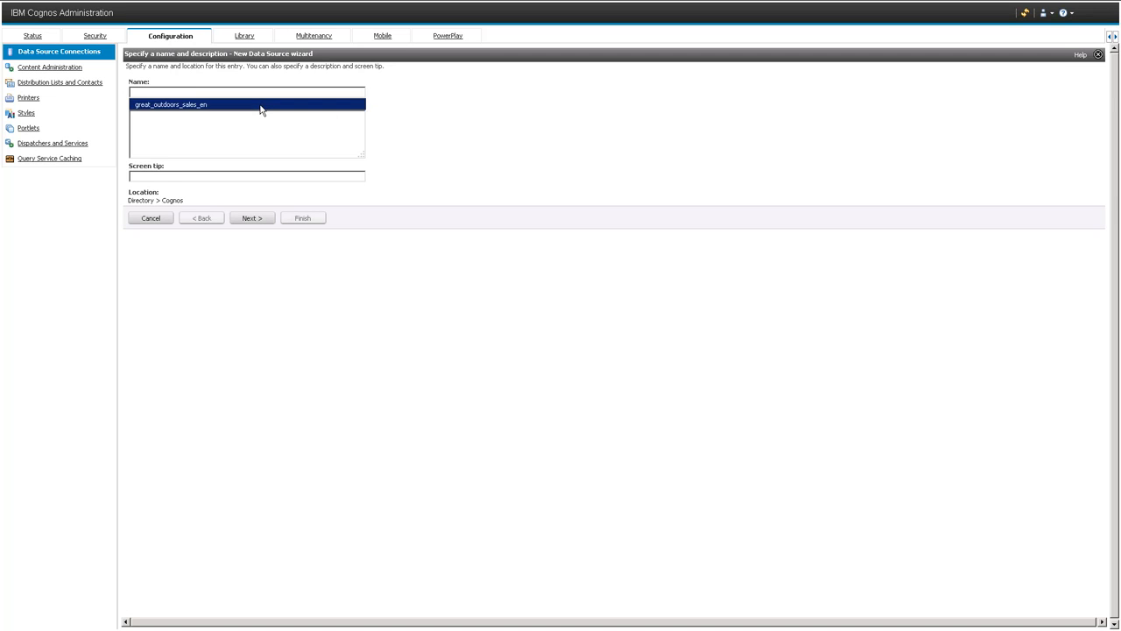
pyautogui.click(262, 107)
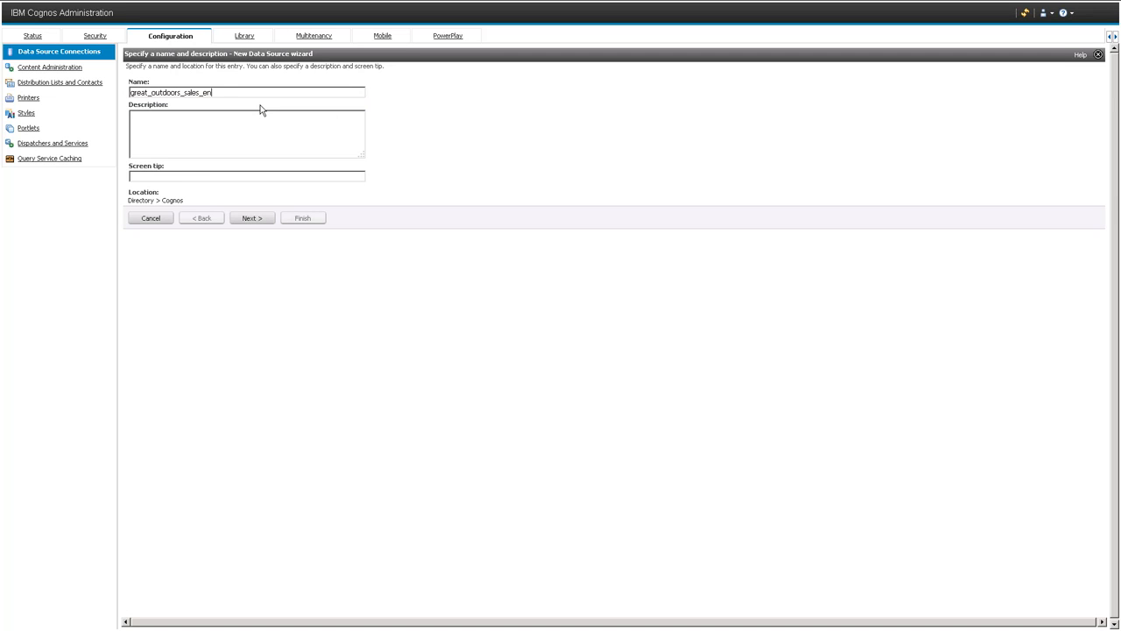
pyautogui.click(251, 218)
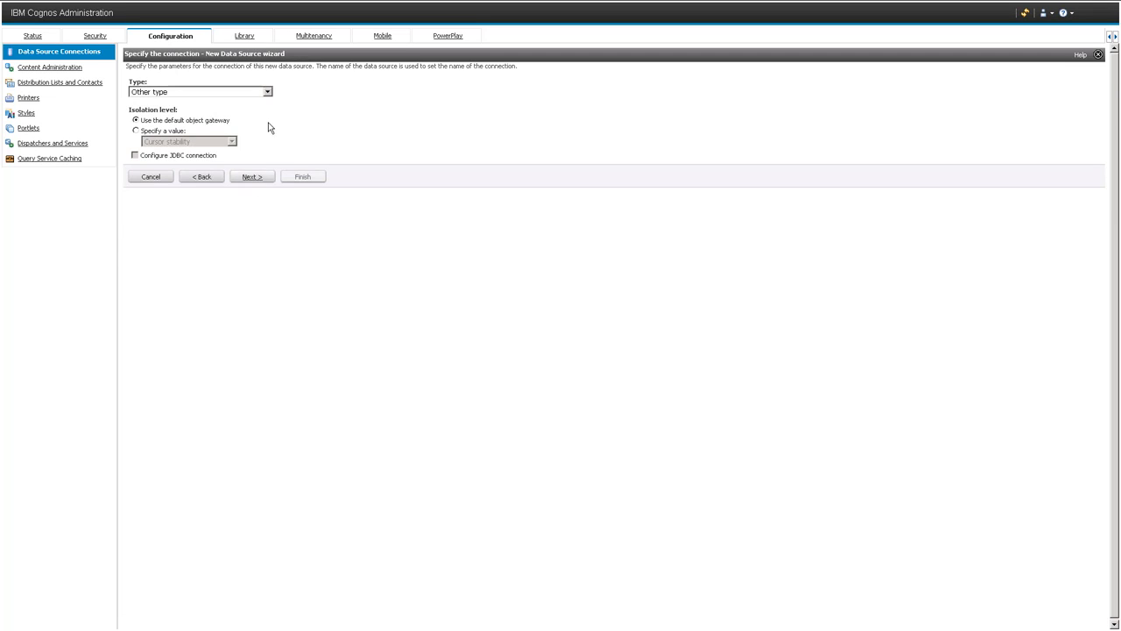
# Create the connection as type IBM Cognos PowerCube with the Windows location C:\IBM\Cognos\CognosAnalytics\samples\PowerCubes\EN\great_outdoors_sales_en.mdc.
pyautogui.click(268, 93)
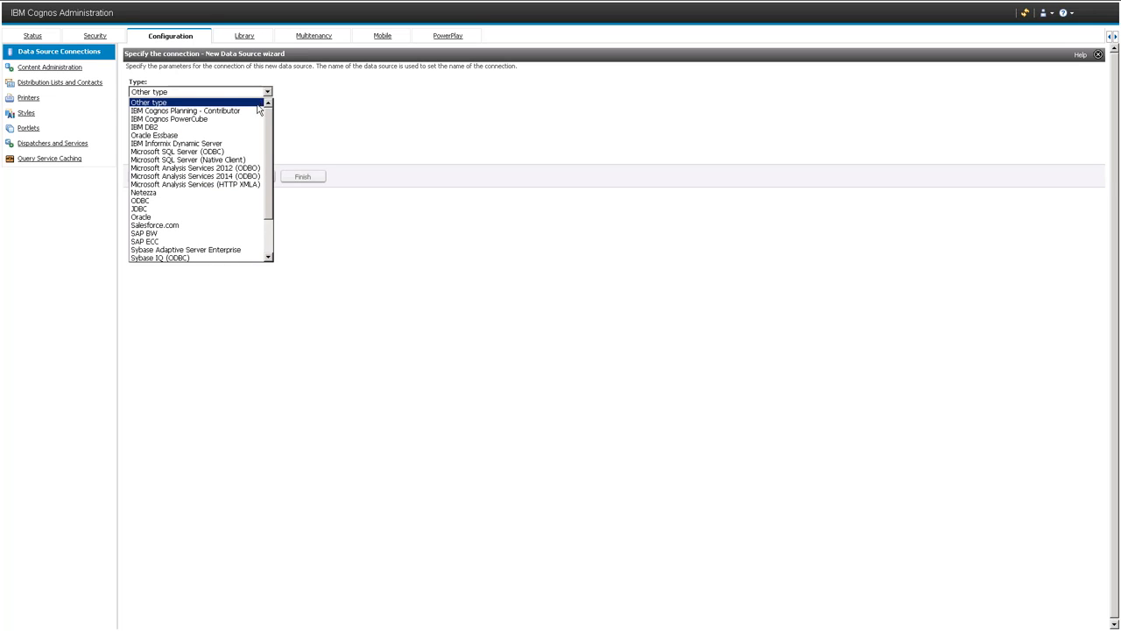
pyautogui.click(252, 119)
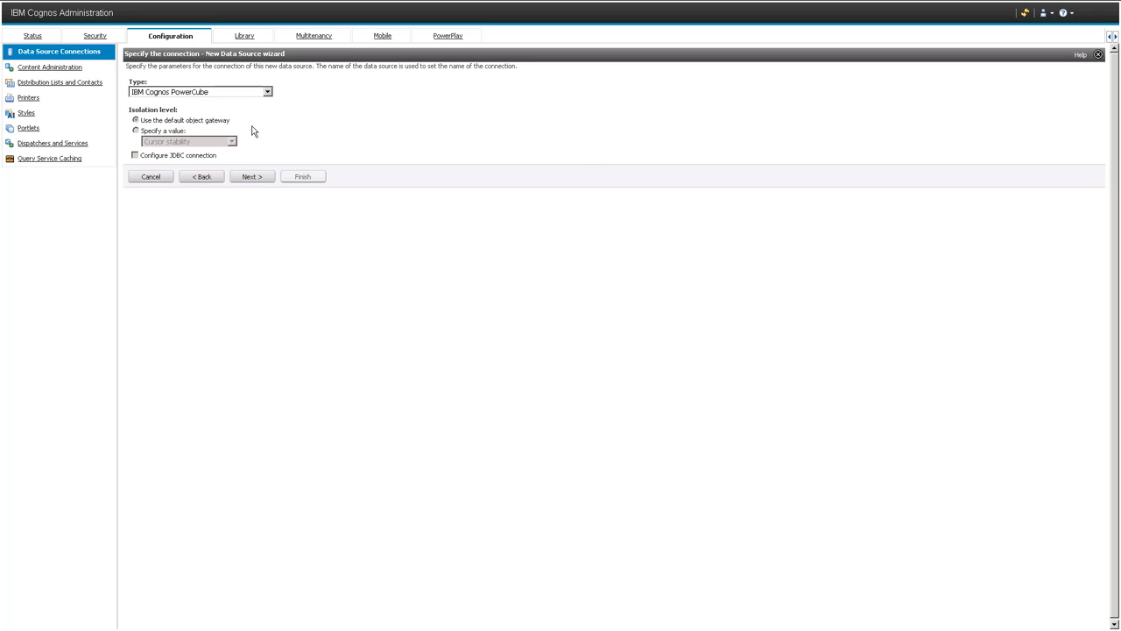
pyautogui.click(252, 177)
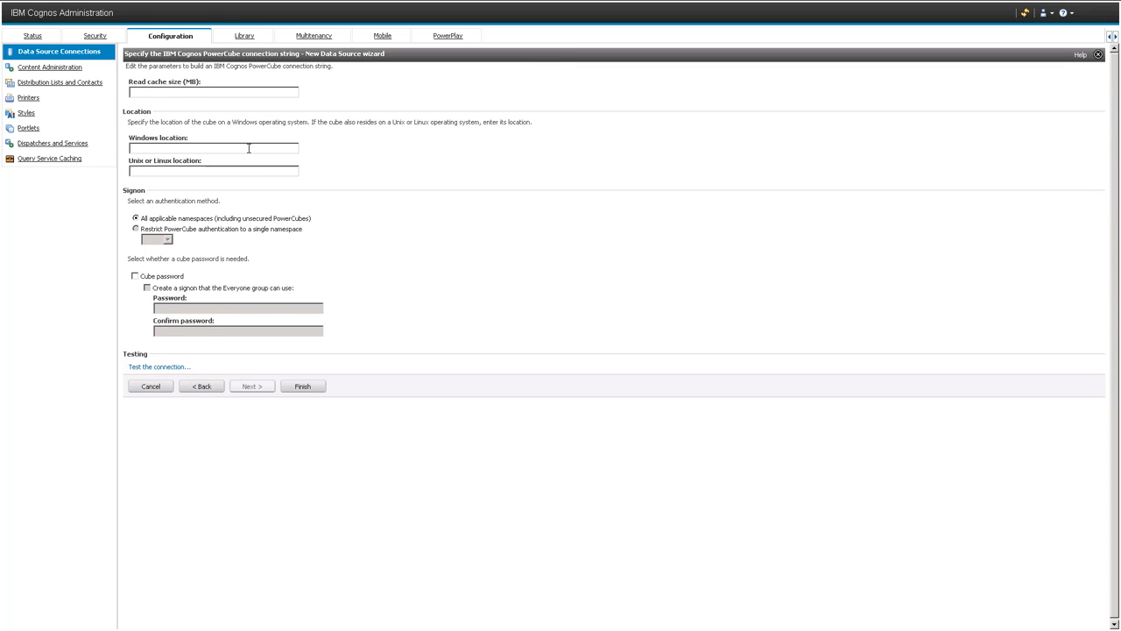
pyautogui.write('C:\\IBM\\Cognos\\CognosAnalytics\\samples\\PowerCubes\\EN\\great_outdoors_sales_en.mdc')
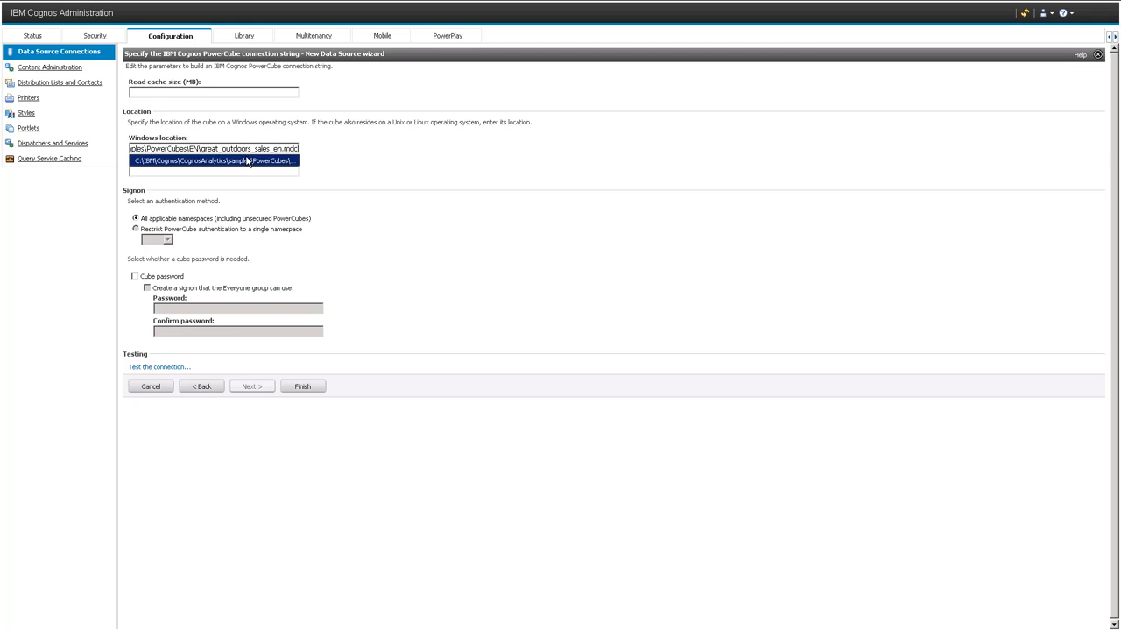
pyautogui.click(249, 160)
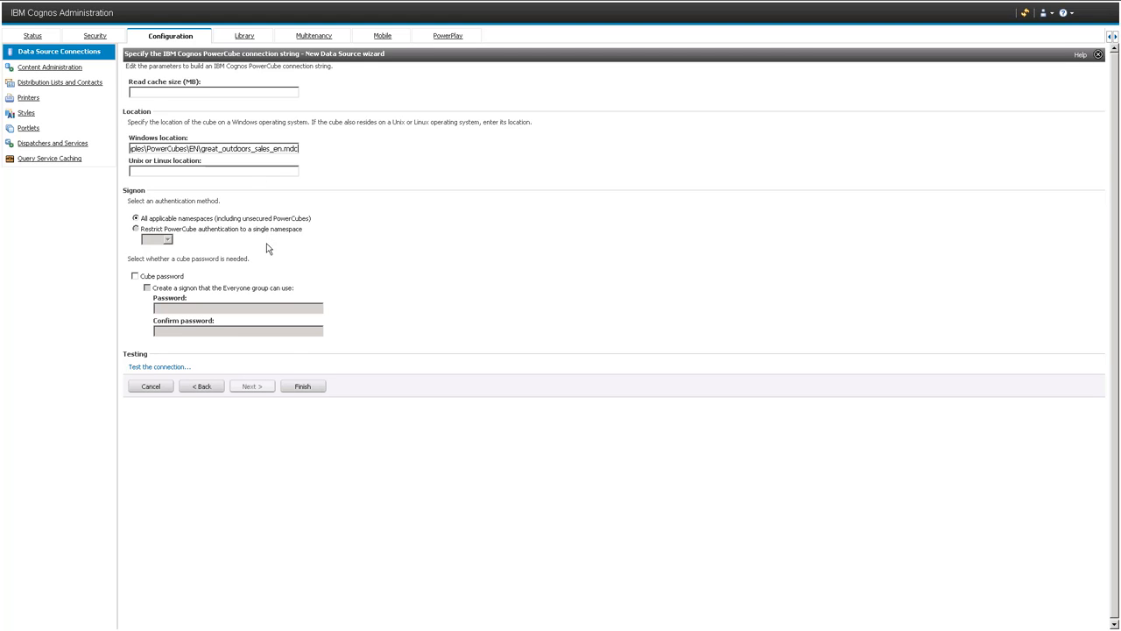
pyautogui.click(301, 387)
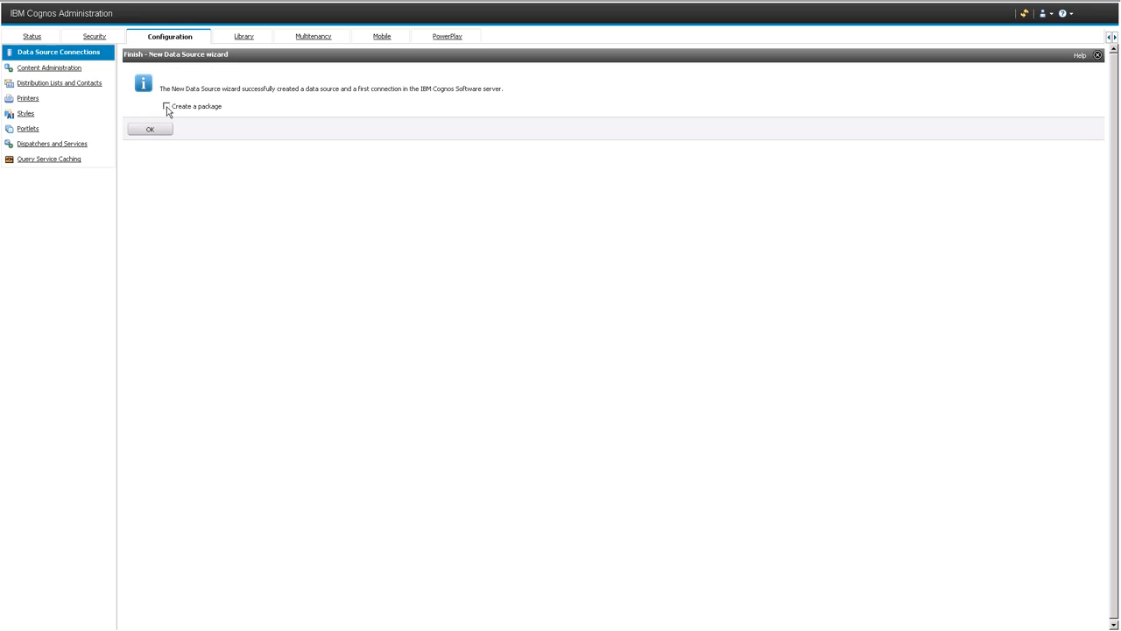
# Create a package named great_outdoors_sales_en in Team Content from the data source, keeping all null suppression options enabled.
pyautogui.click(157, 131)
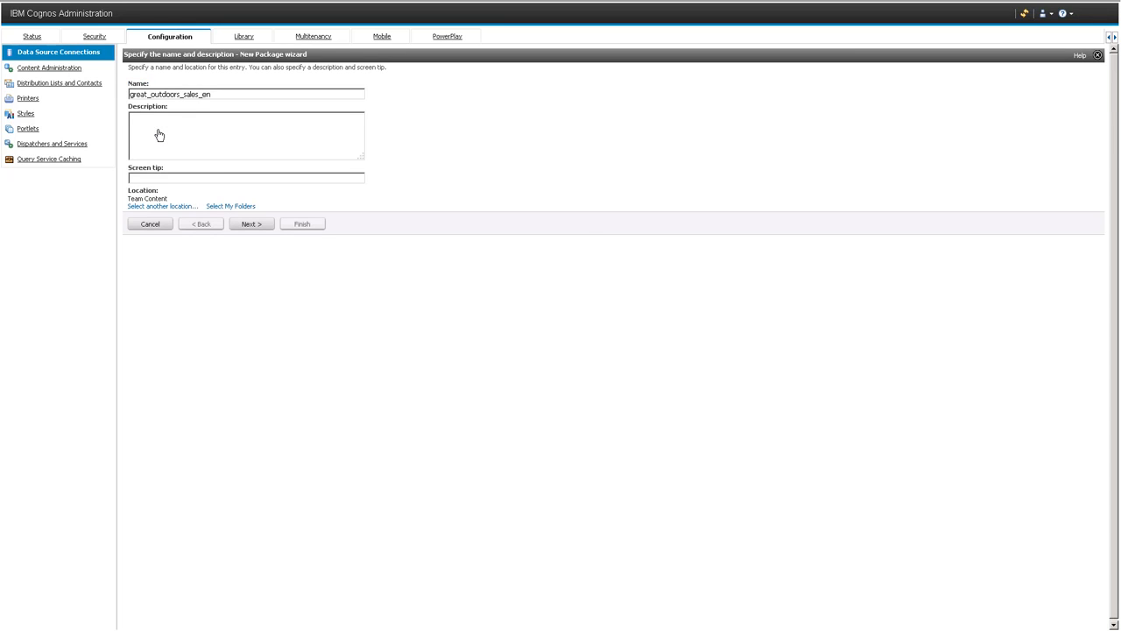
pyautogui.click(243, 226)
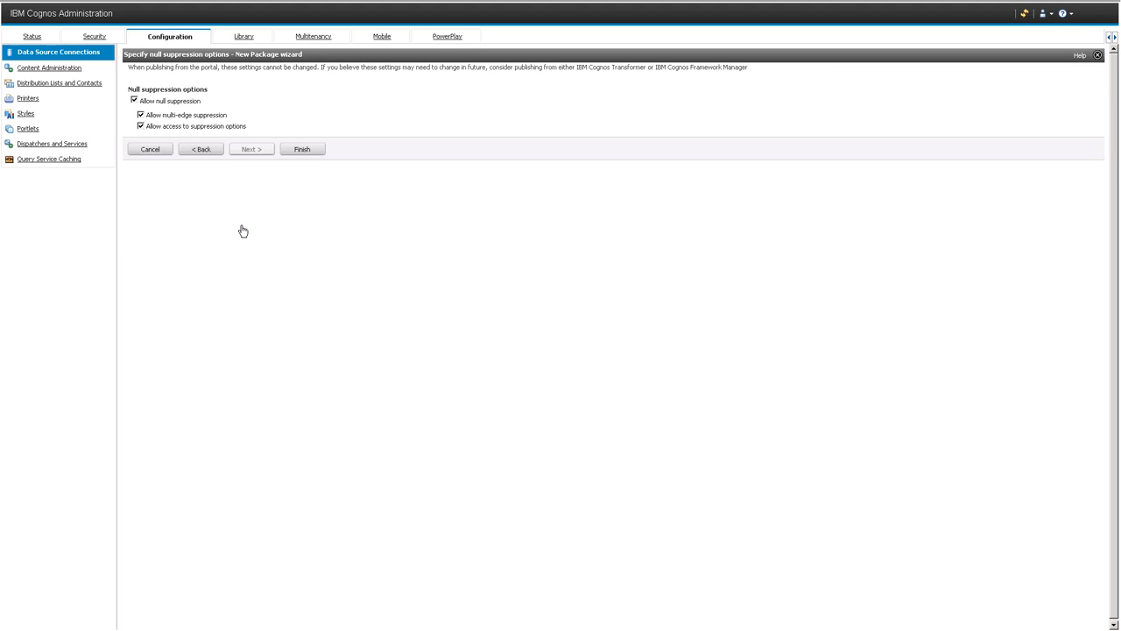
pyautogui.click(302, 150)
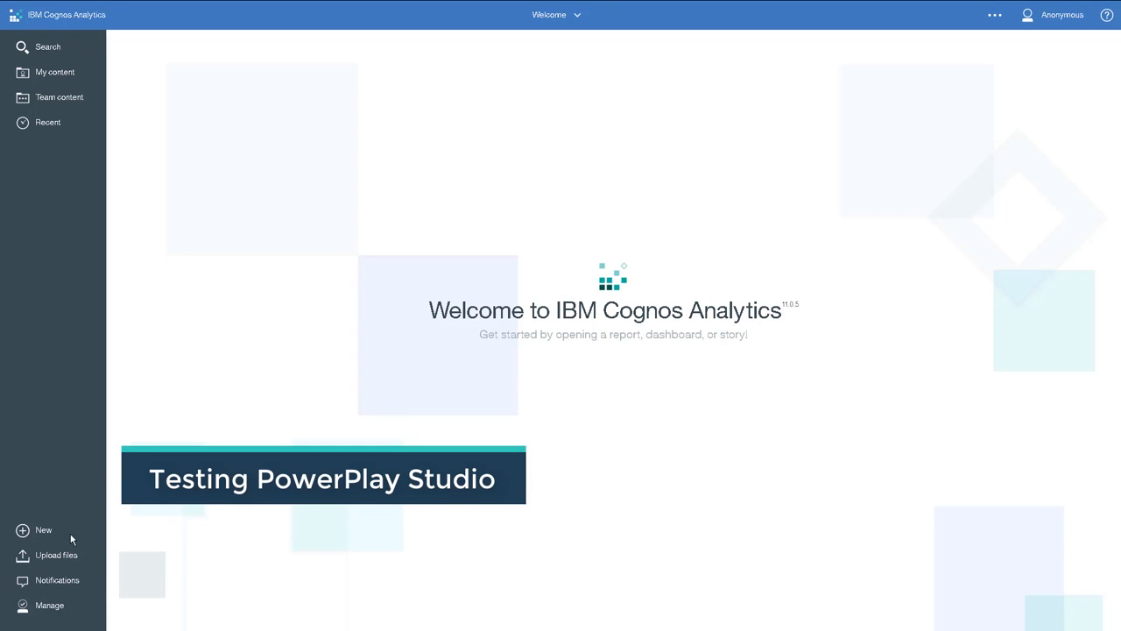
# Launch PowerPlay Studio from the Cognos Analytics companion applications and open the great_outdoors_sales_en package in it.
pyautogui.click(45, 533)
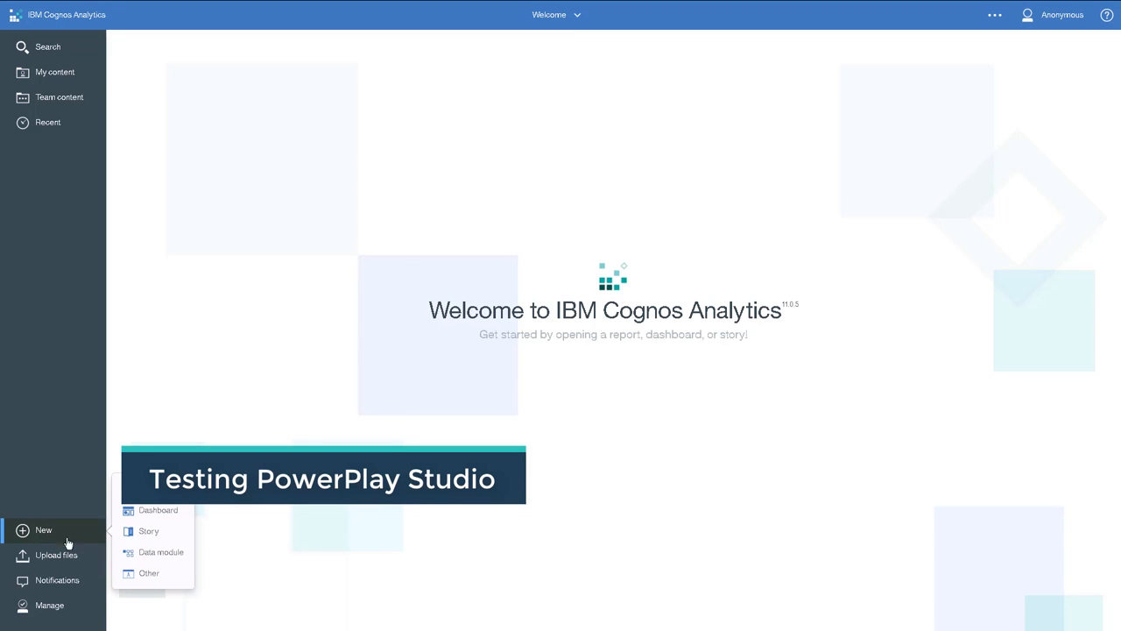
pyautogui.click(145, 575)
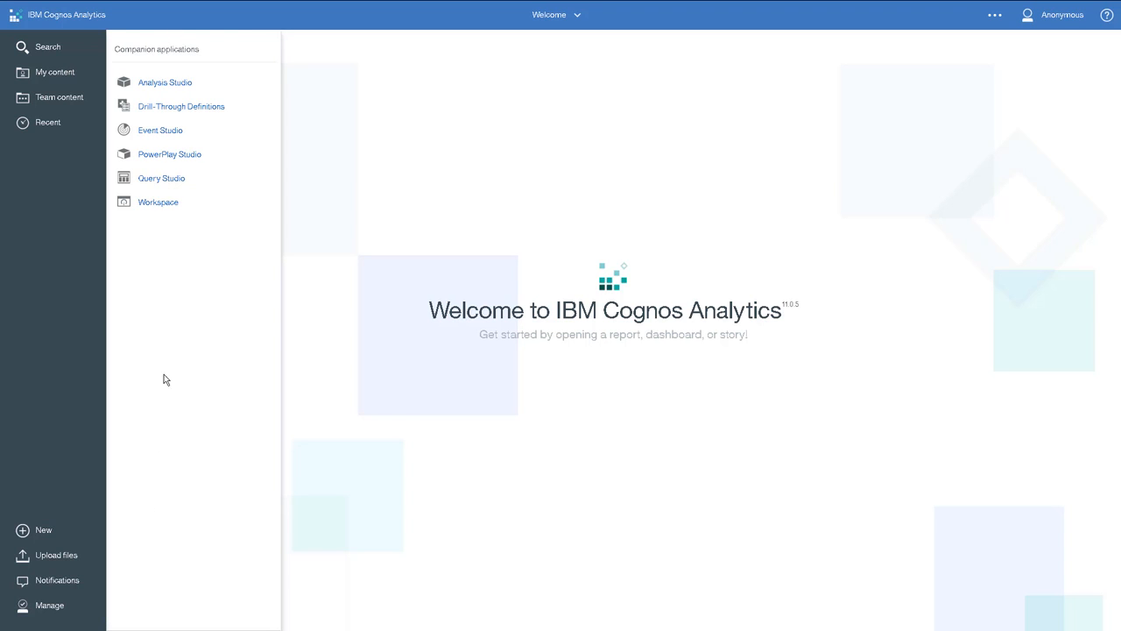
pyautogui.click(172, 155)
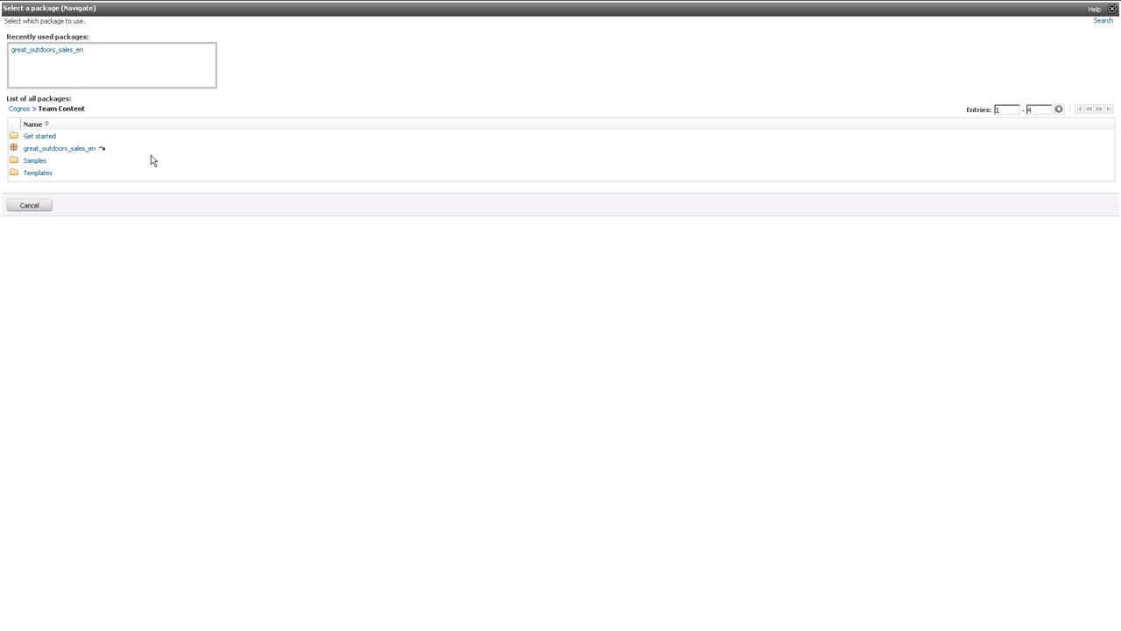
pyautogui.click(89, 148)
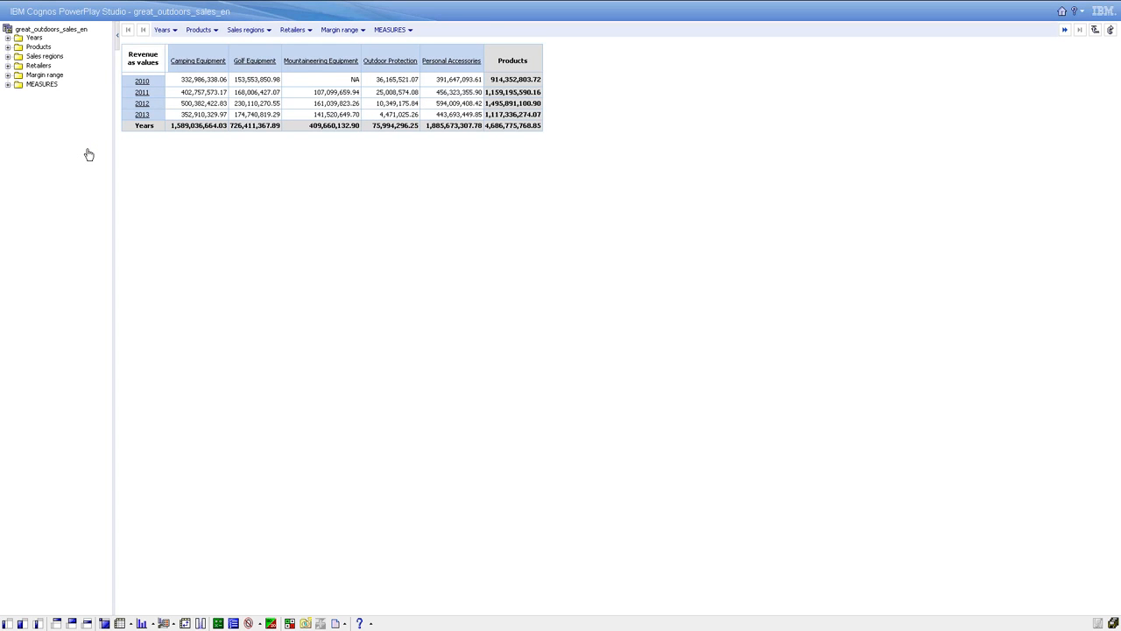